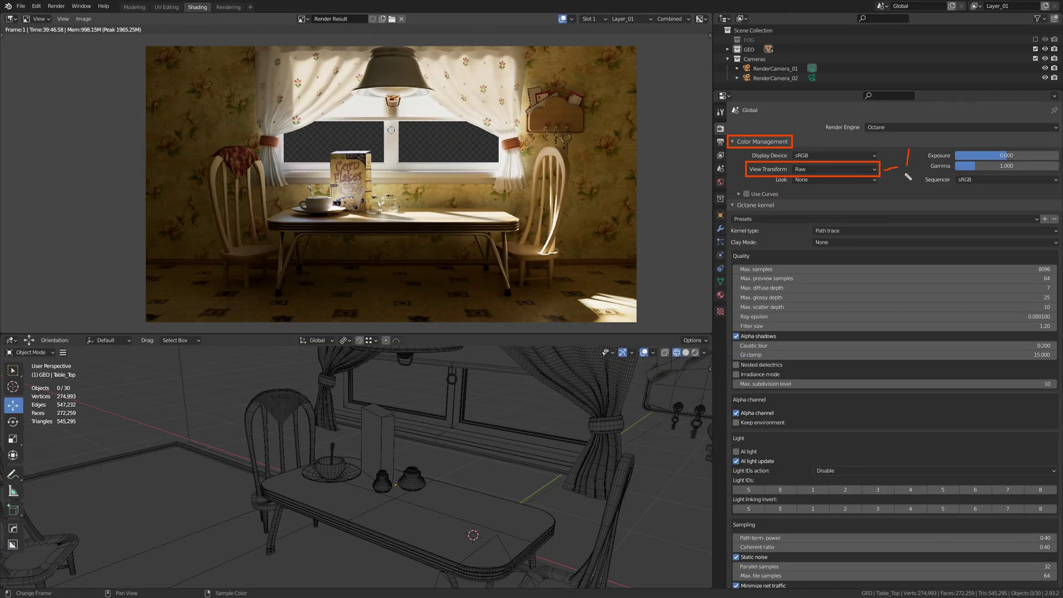
Mark several Octane kernel setting rows with annotation strokes, then dismiss them.
click(906, 175)
drag(810, 225, 843, 236)
drag(734, 264, 1055, 274)
drag(737, 285, 1055, 303)
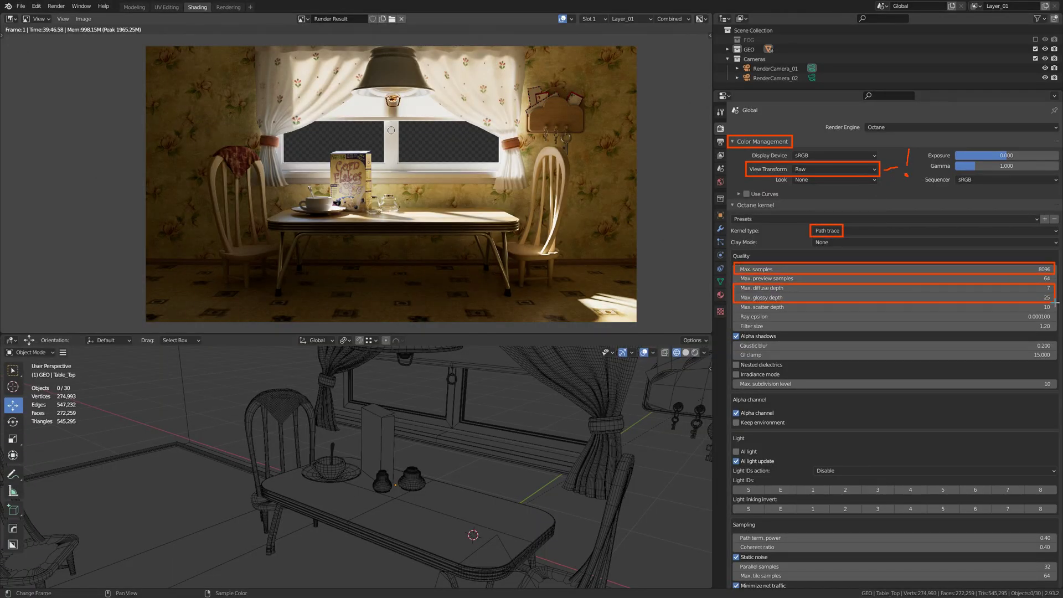
drag(732, 341, 1057, 360)
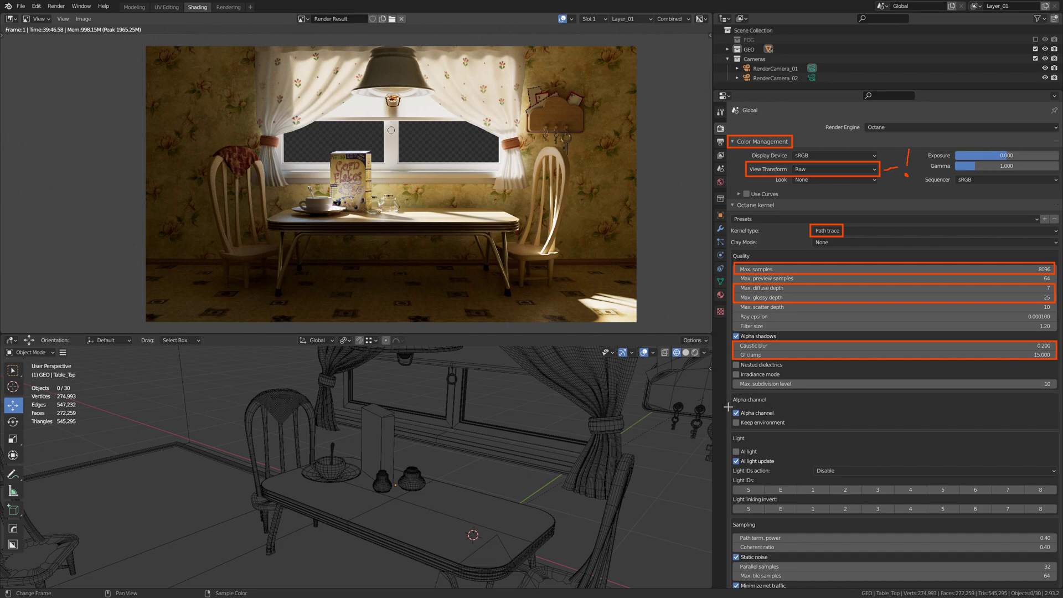
mouse_move(728, 404)
mouse_down()
mouse_move(778, 419)
mouse_move(448, 151)
mouse_up()
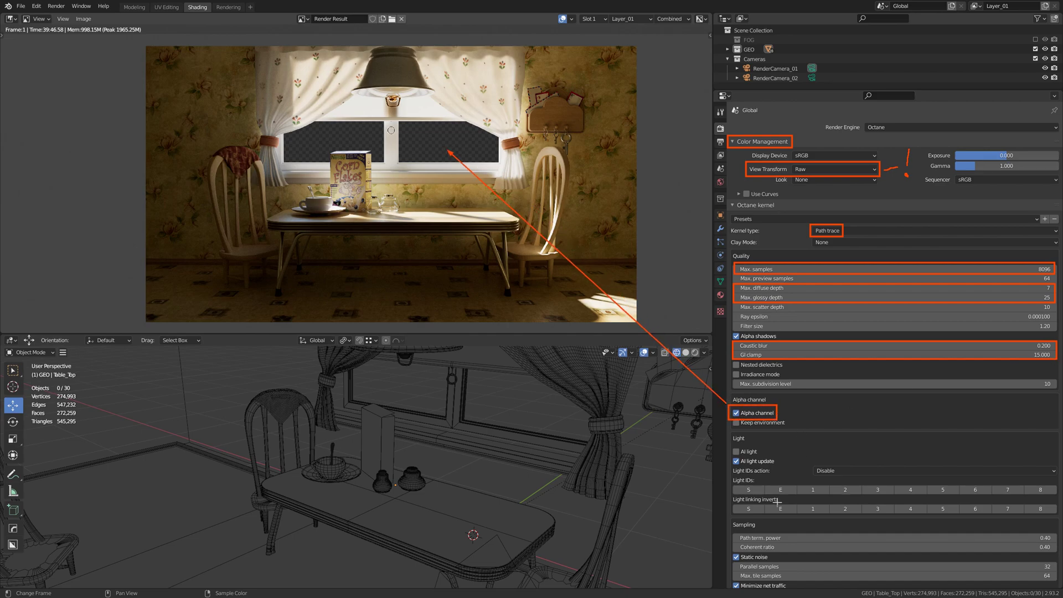
drag(730, 532, 1056, 552)
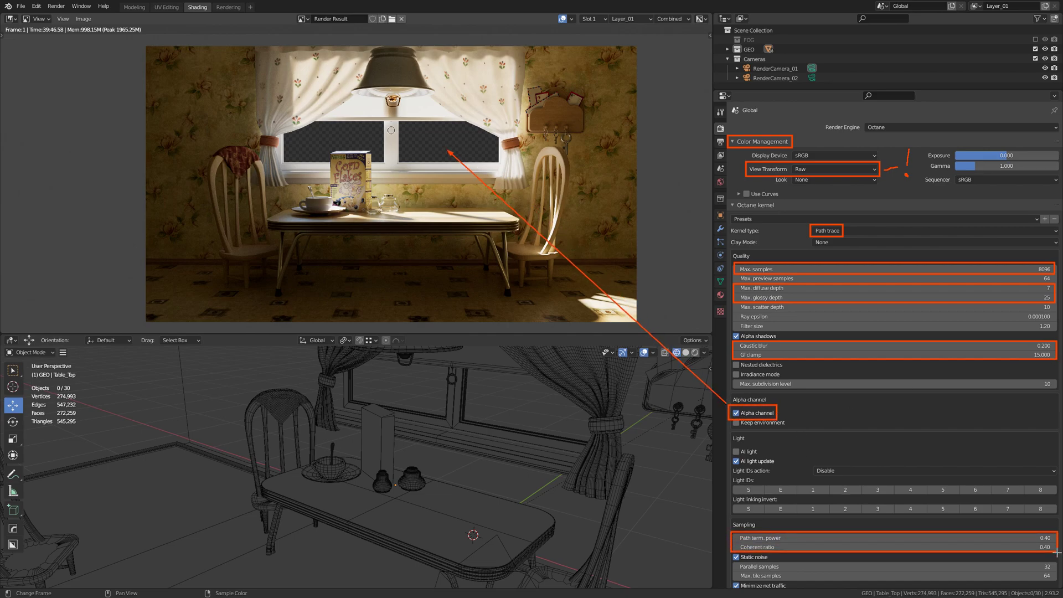
key(e)
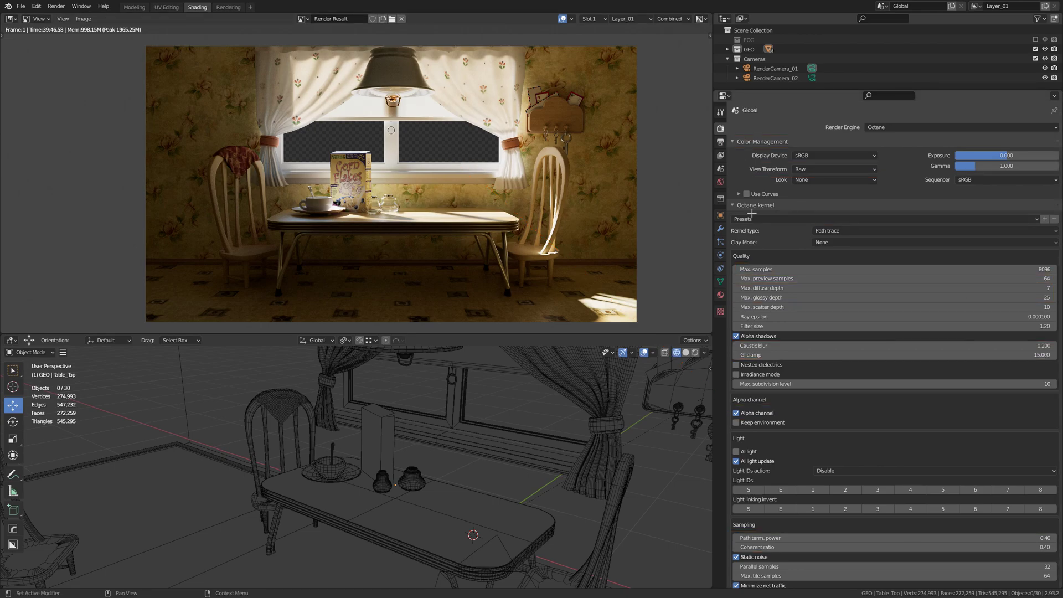
mouse_move(730, 213)
mouse_down()
mouse_move(1041, 224)
mouse_move(1038, 551)
mouse_up()
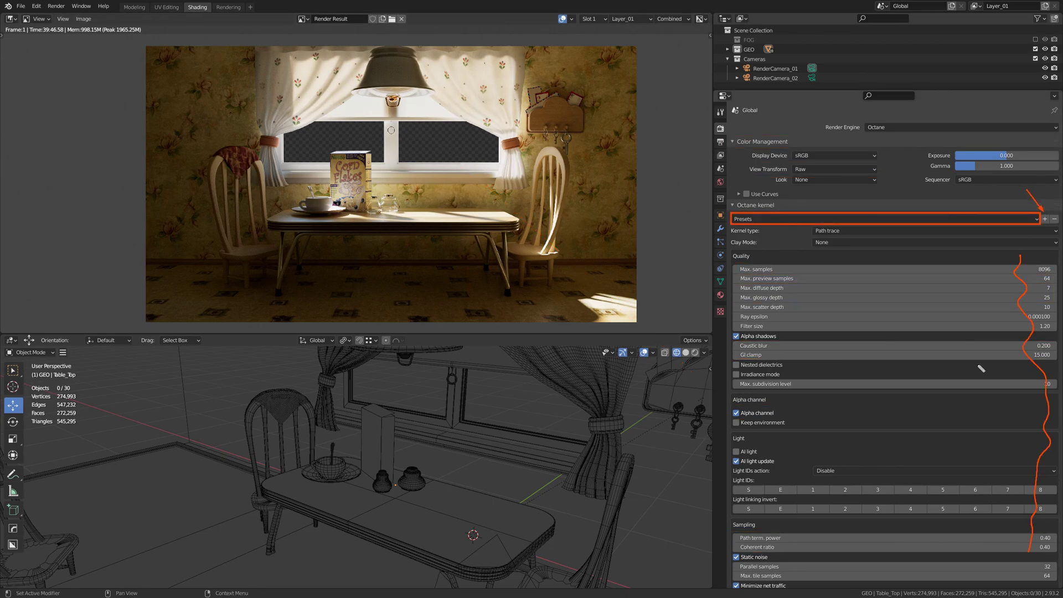
key(Escape)
Create a new Octane kernel preset named Production 01.
click(1044, 218)
text(Product)
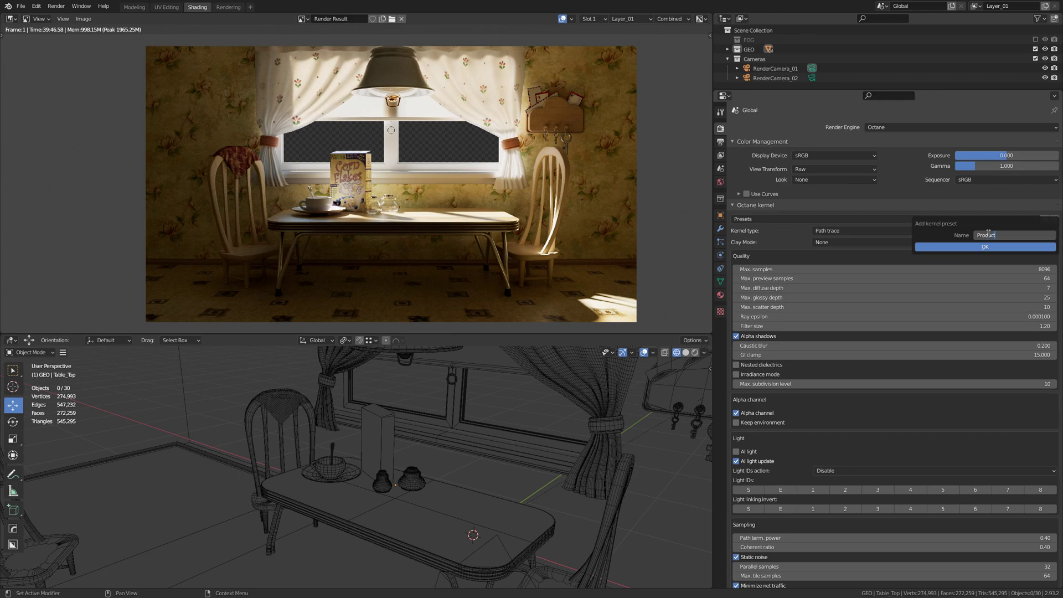
text(ion 01)
key(Return)
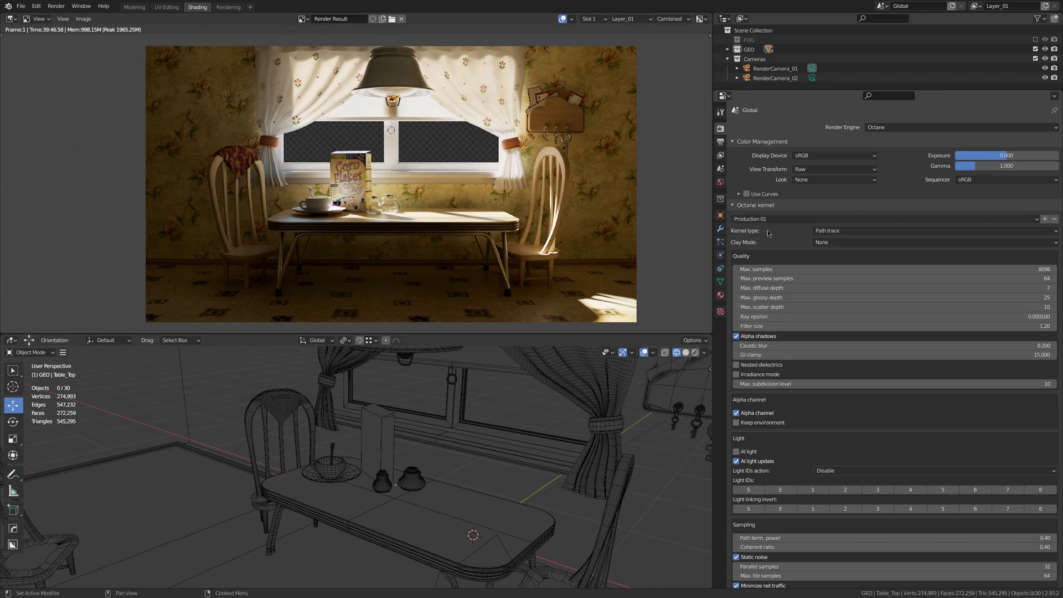
Undo trial changes to max samples and a kernel option, then save CartoonHome_Textures4.blend.
mouse_move(942, 269)
mouse_down()
mouse_move(908, 269)
mouse_move(874, 316)
mouse_up()
click(759, 338)
key(ctrl+z)
key(ctrl+s)
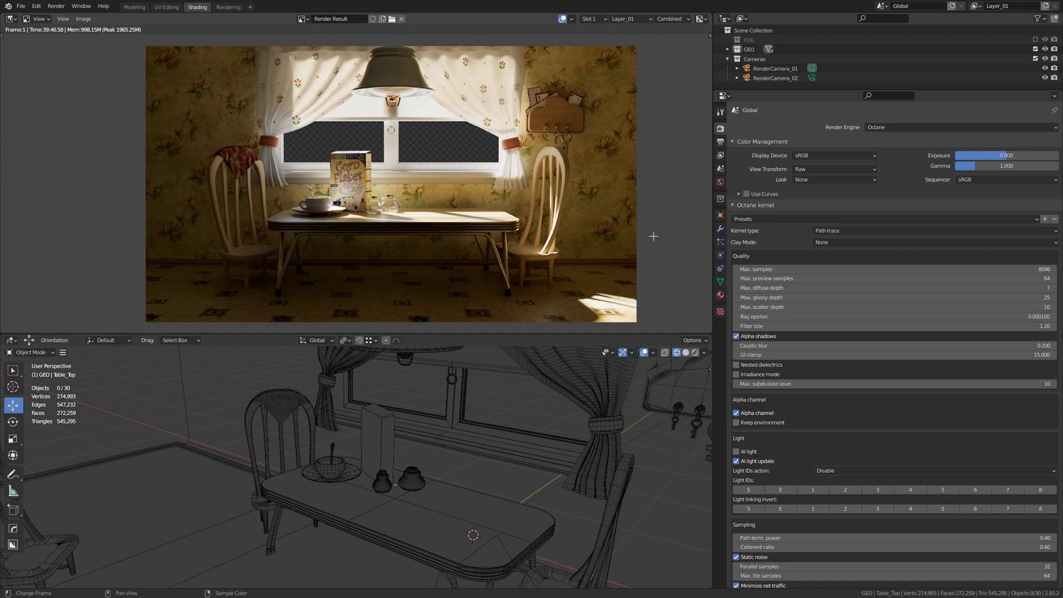
mouse_move(727, 136)
mouse_down()
mouse_move(879, 177)
mouse_move(906, 165)
mouse_up()
click(906, 175)
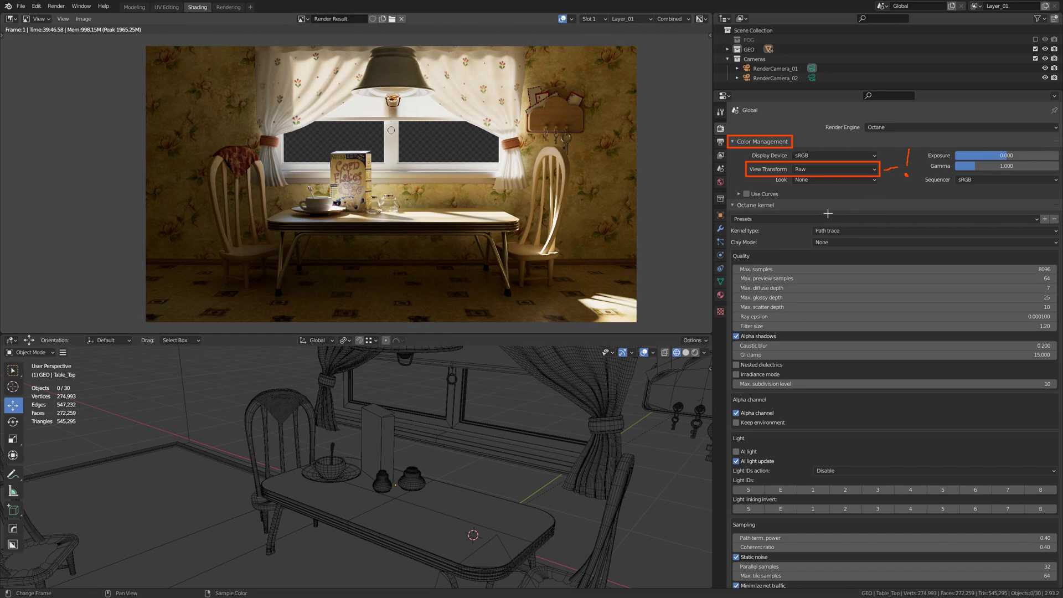
drag(810, 226, 843, 236)
drag(734, 263, 1054, 274)
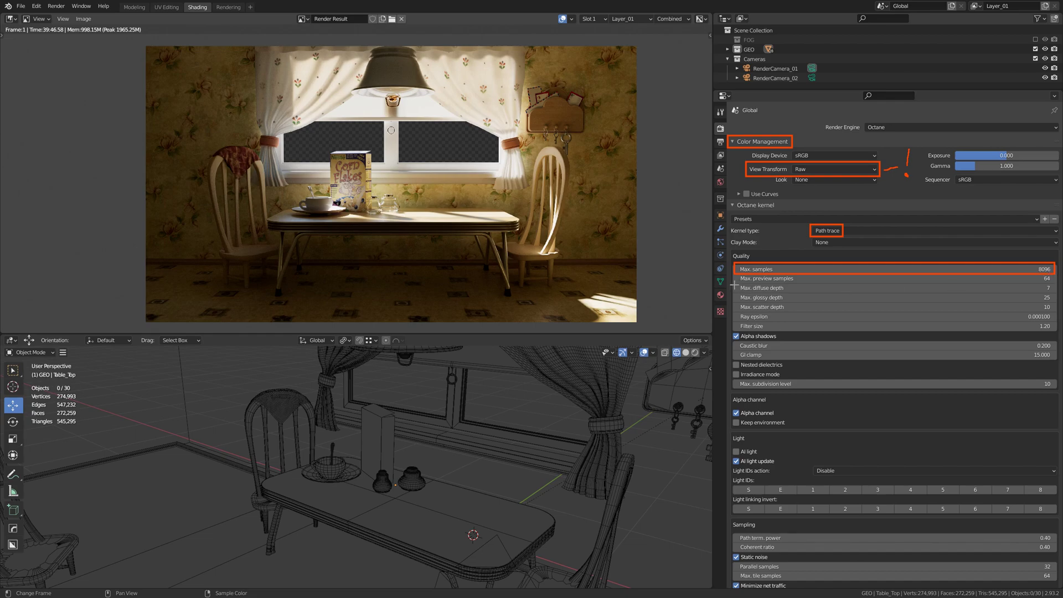
drag(734, 283, 1056, 302)
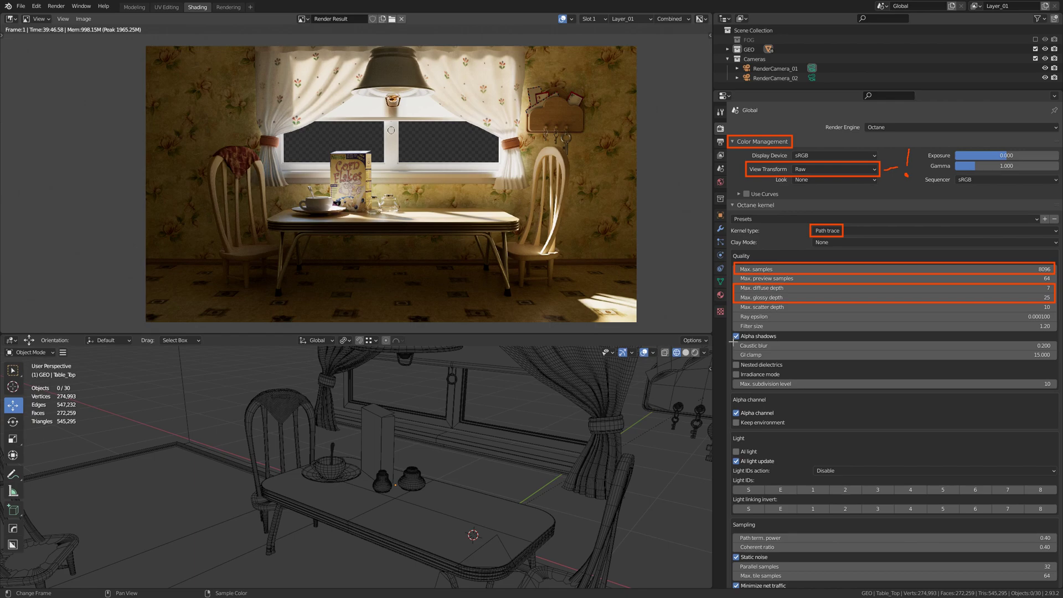
drag(732, 341, 1057, 360)
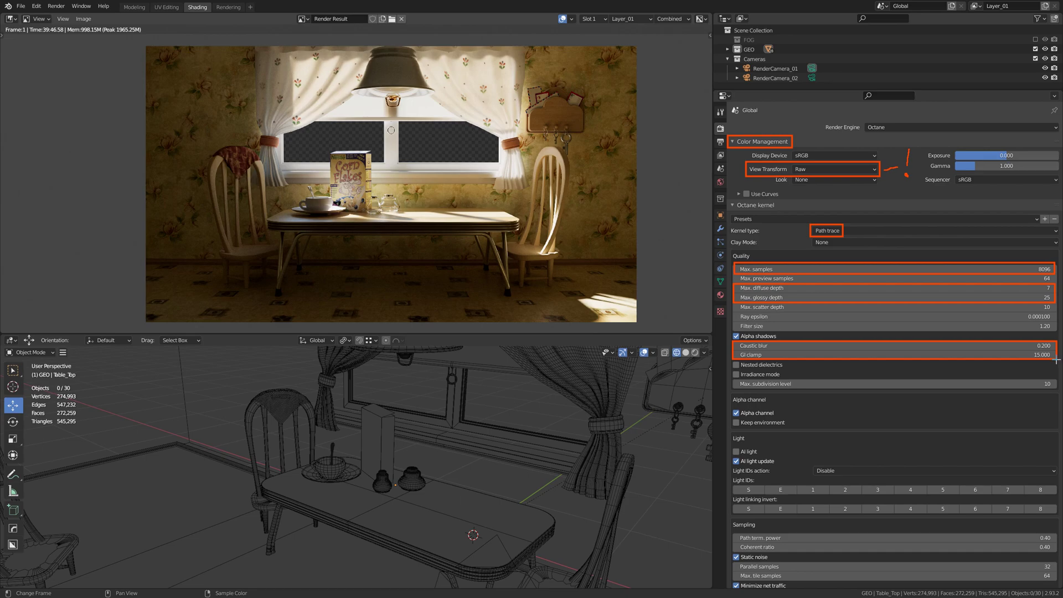
drag(728, 405, 777, 420)
drag(697, 372, 448, 150)
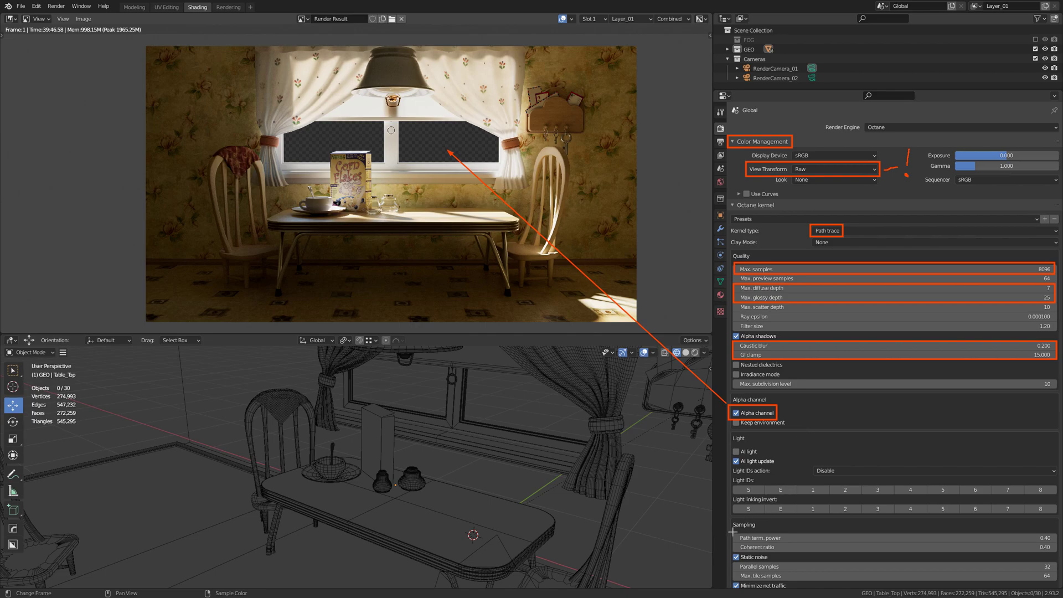
drag(730, 532, 1057, 552)
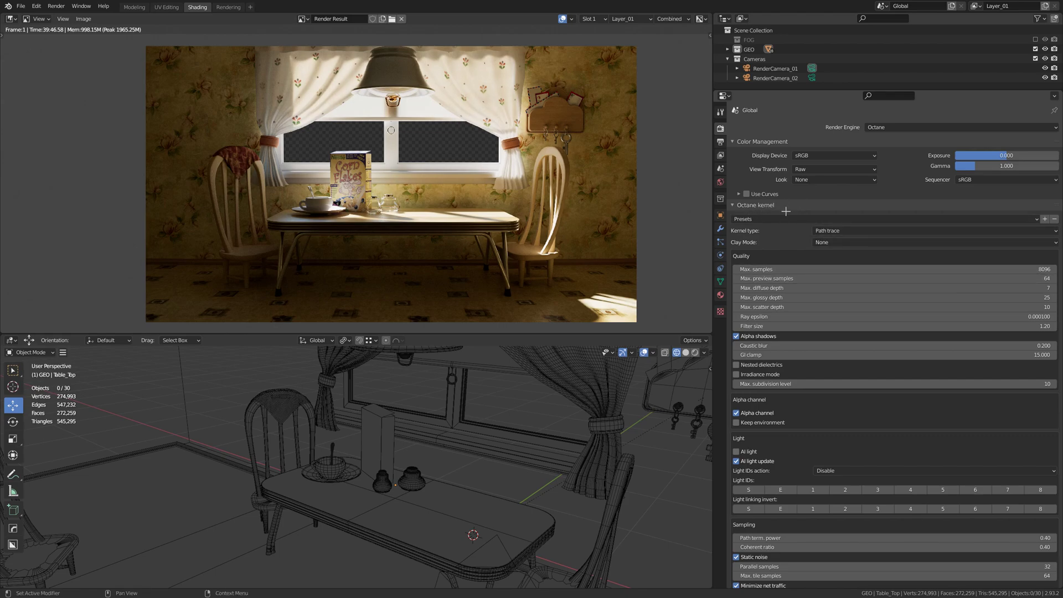
Add a kernel preset named Production 01 and confirm it appears in the Presets list.
mouse_move(731, 213)
mouse_down()
mouse_move(1008, 214)
mouse_move(1041, 224)
mouse_move(1044, 212)
mouse_up()
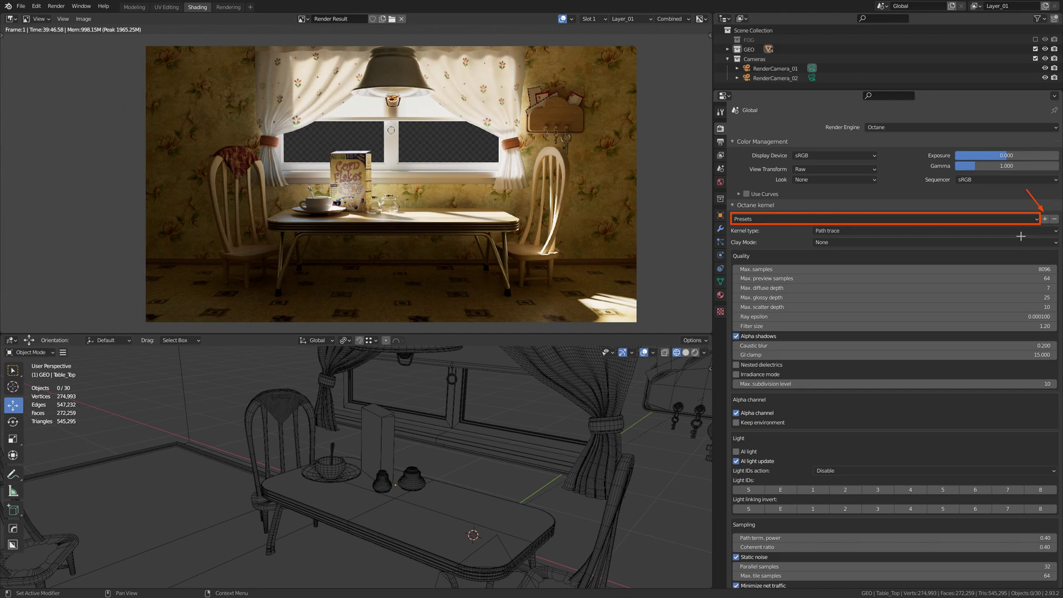
mouse_move(1020, 256)
mouse_down()
mouse_move(1042, 382)
mouse_move(1029, 551)
mouse_up()
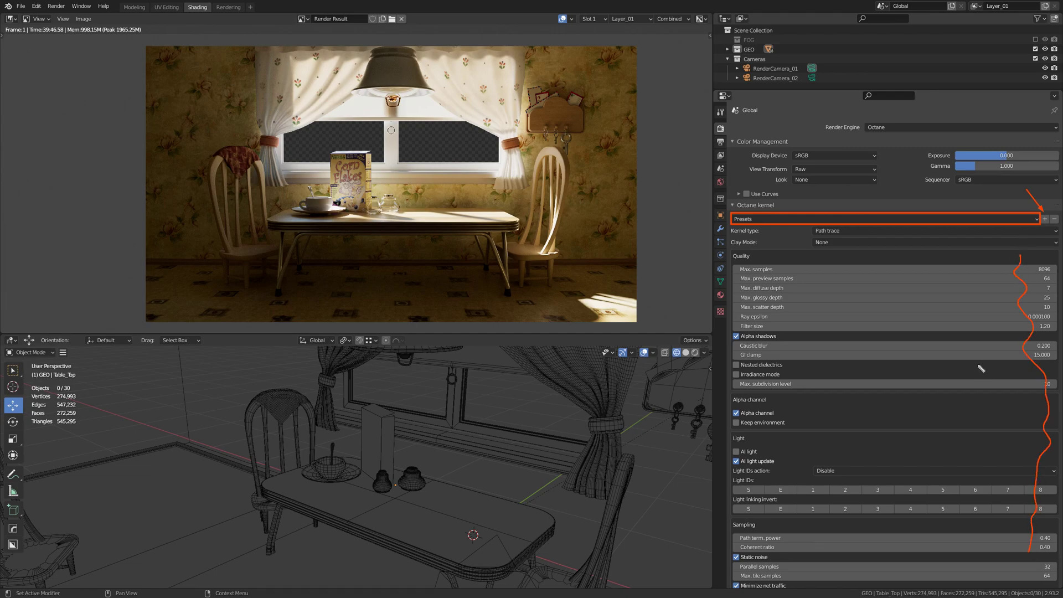
click(1044, 219)
click(988, 234)
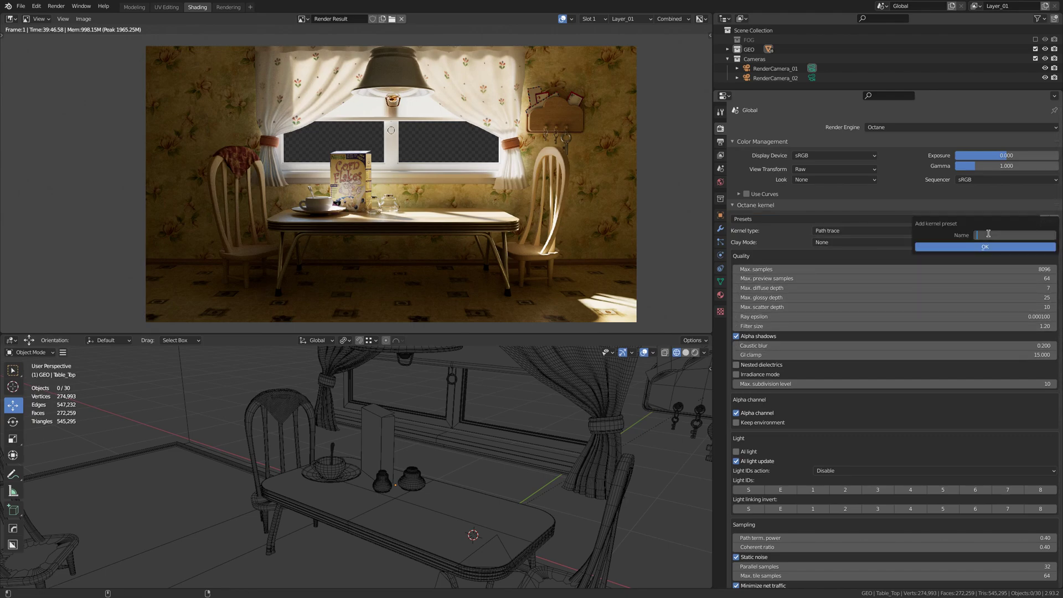
text(Prod)
text(uction_01)
click(984, 248)
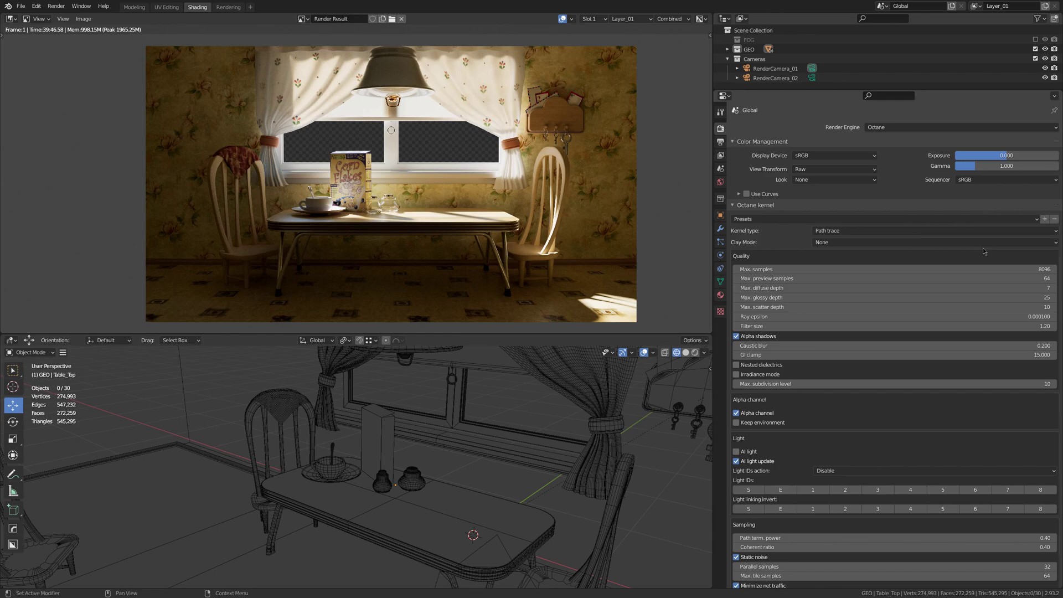
click(769, 219)
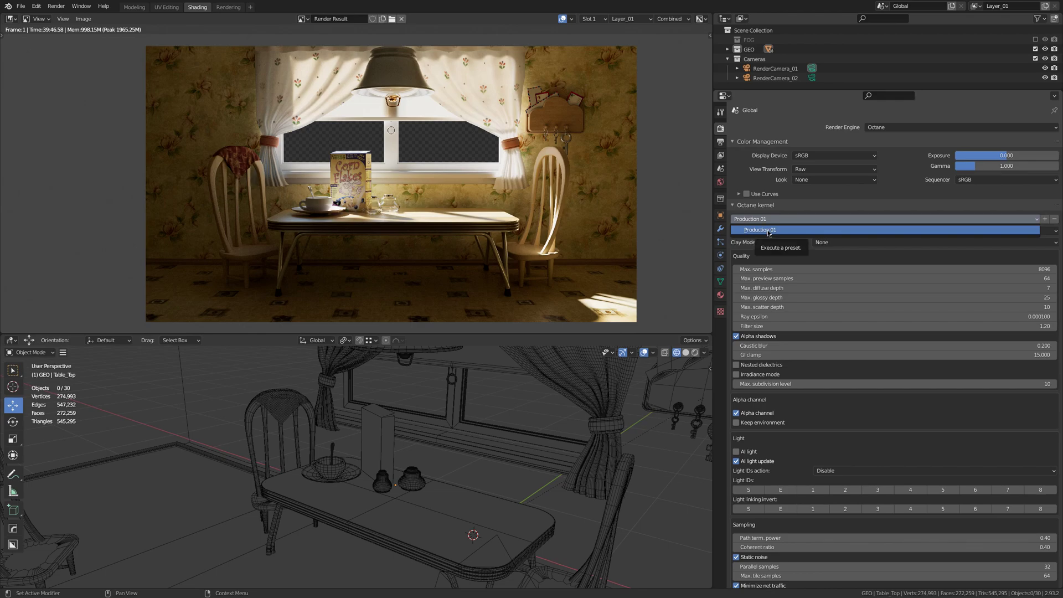
click(768, 230)
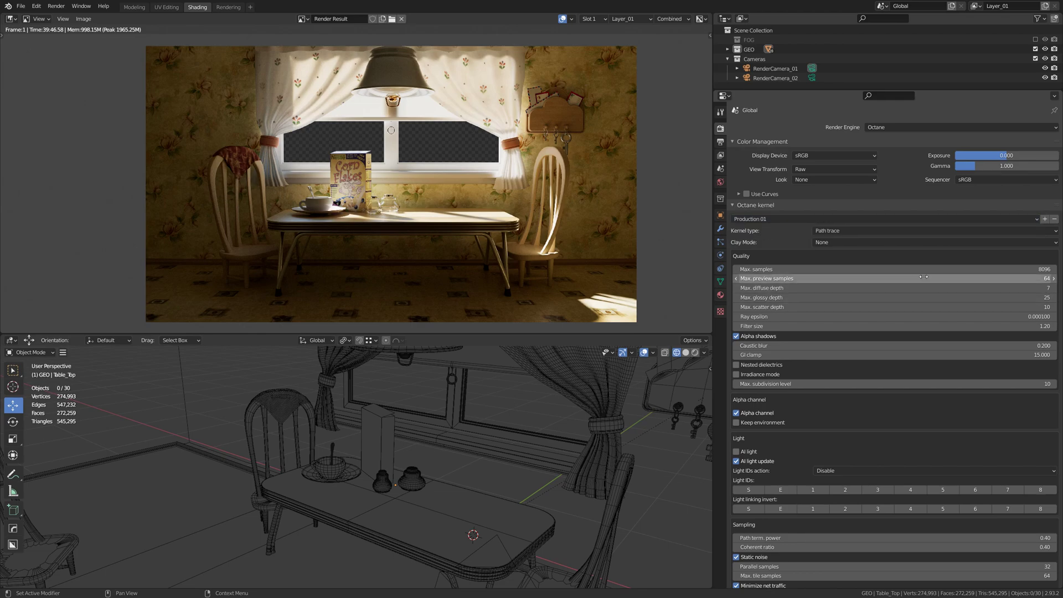
drag(808, 270, 797, 269)
mouse_move(985, 269)
mouse_down()
mouse_move(941, 278)
mouse_move(930, 307)
mouse_move(886, 316)
mouse_up()
click(736, 337)
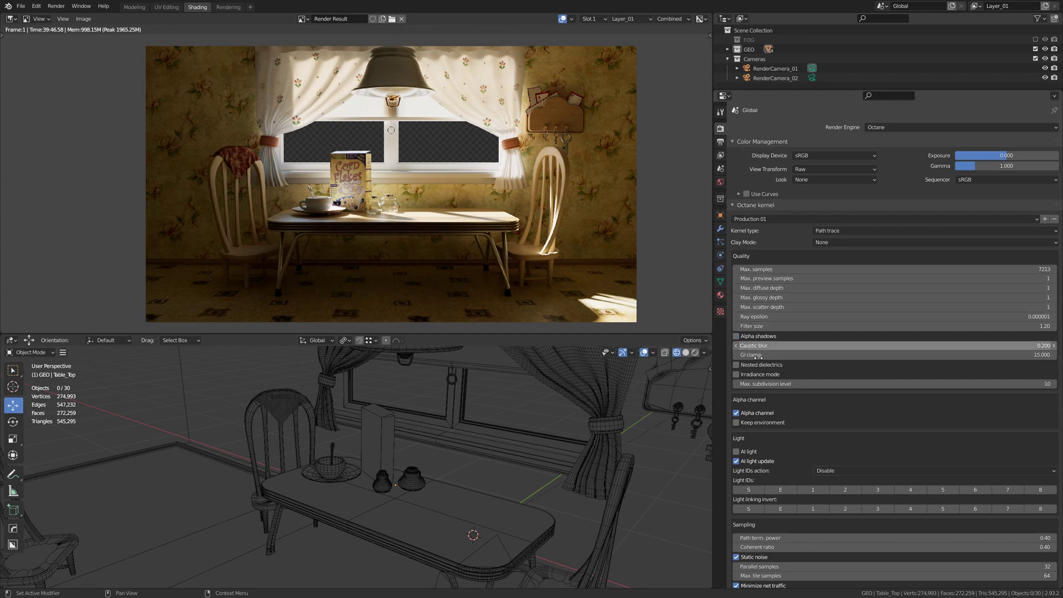
click(736, 413)
click(756, 461)
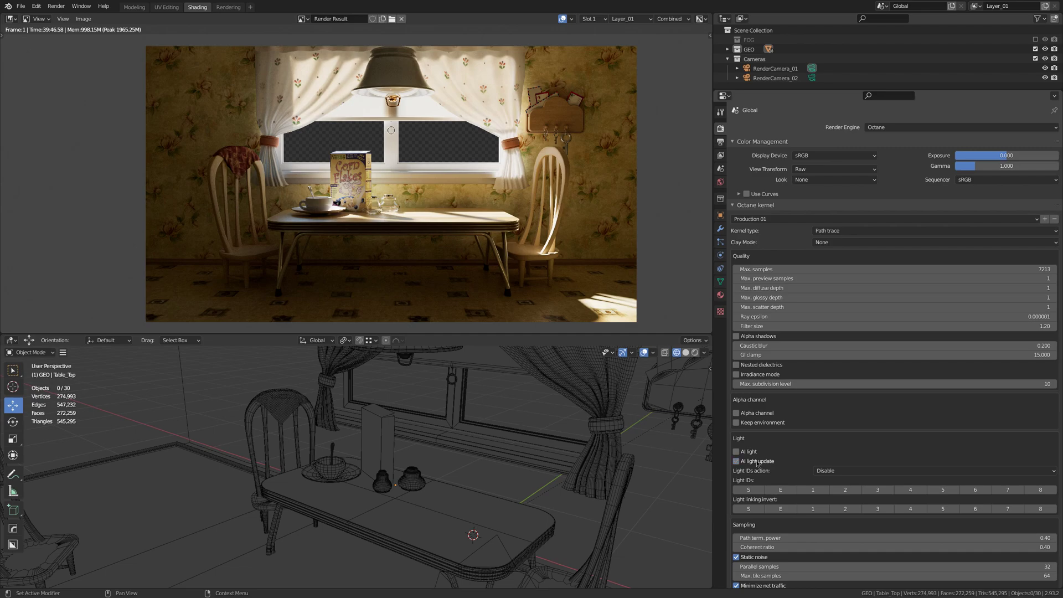
click(778, 219)
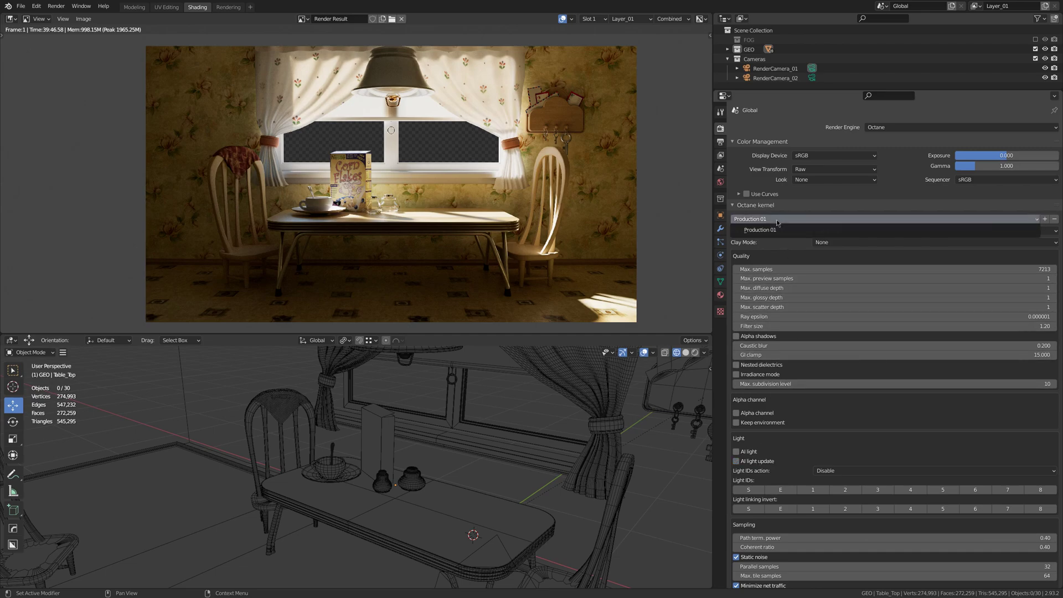
click(775, 230)
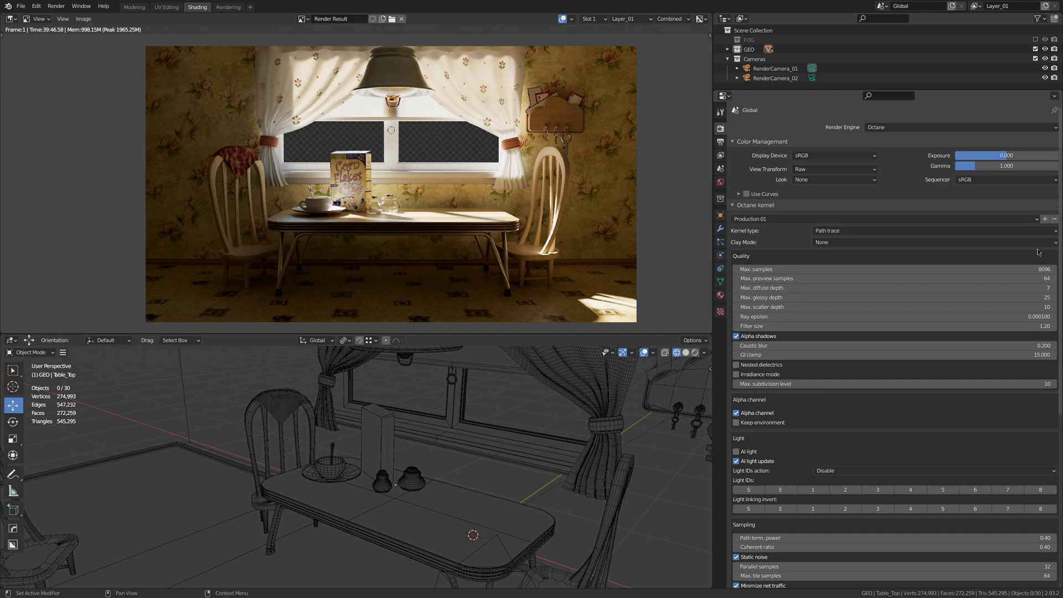
drag(1030, 258, 1021, 340)
Add the Production 01 kernel preset to Quick Favorites.
right_click(780, 220)
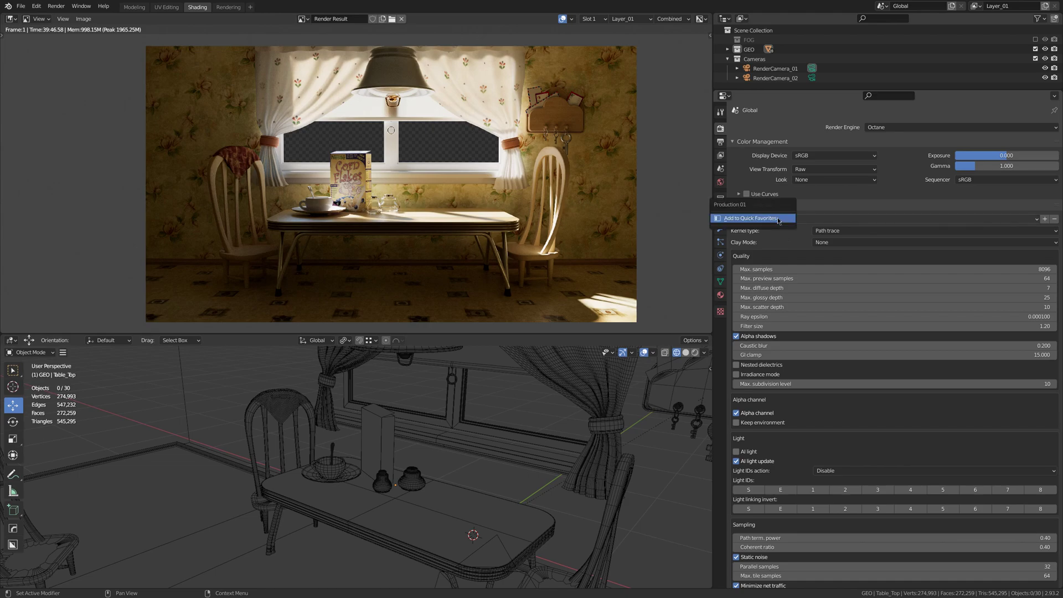
click(745, 218)
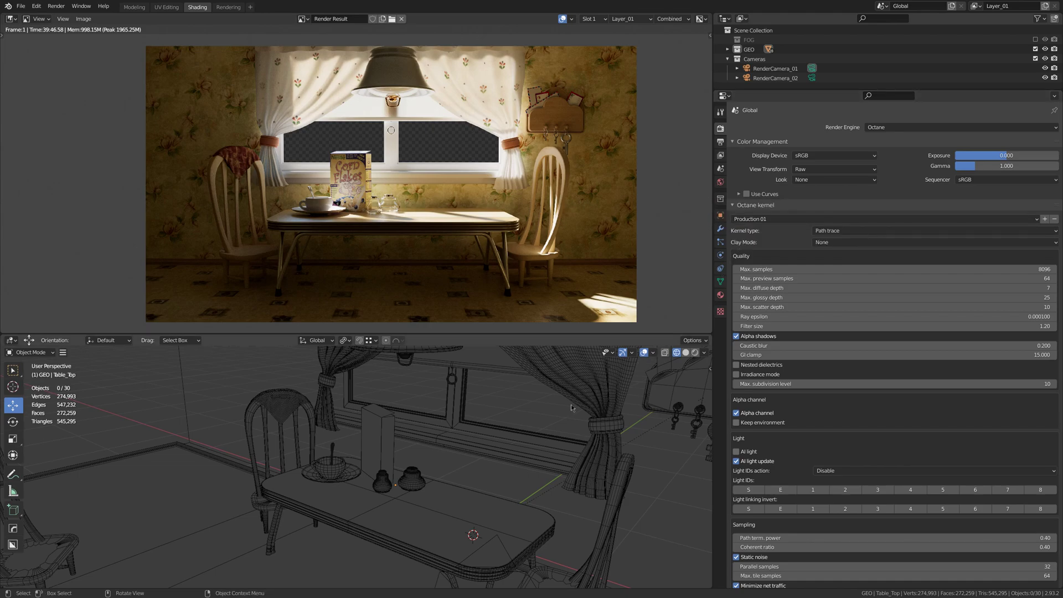
middle_drag(570, 404, 592, 410)
Alter the kernel: lower samples and trace depths, filter size 1, Alpha channel off.
mouse_move(1003, 272)
mouse_down()
mouse_move(941, 271)
mouse_move(975, 297)
mouse_move(1030, 311)
mouse_up()
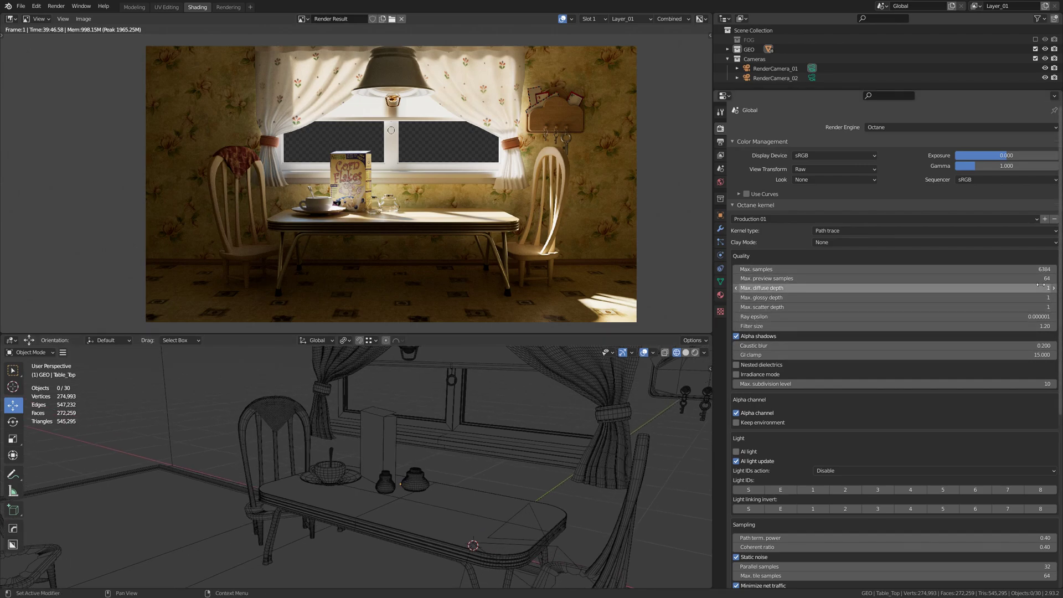
click(1031, 325)
text(1)
key(Return)
click(764, 413)
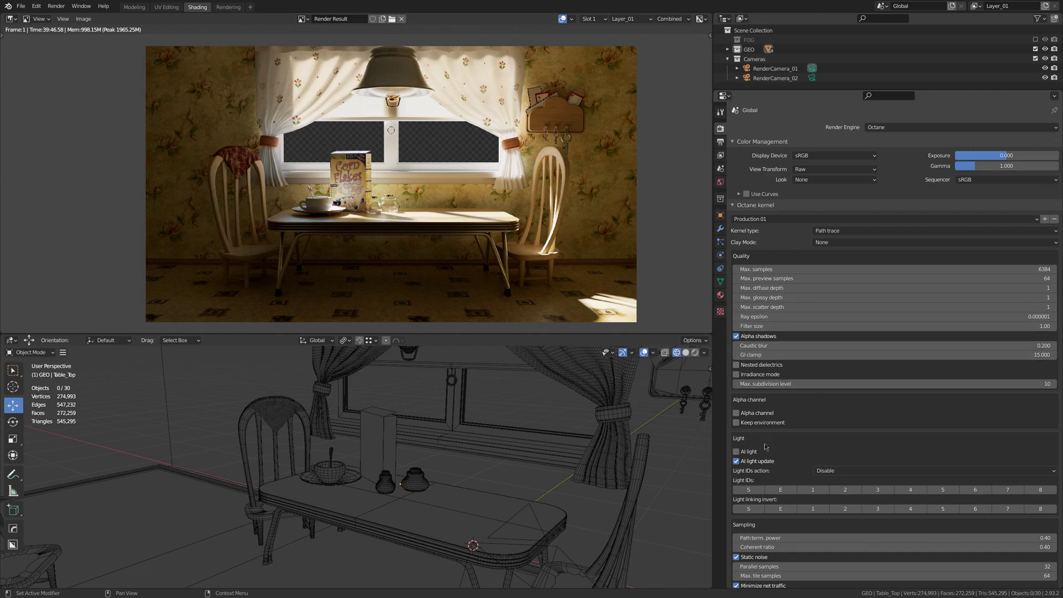
middle_drag(553, 454, 483, 423)
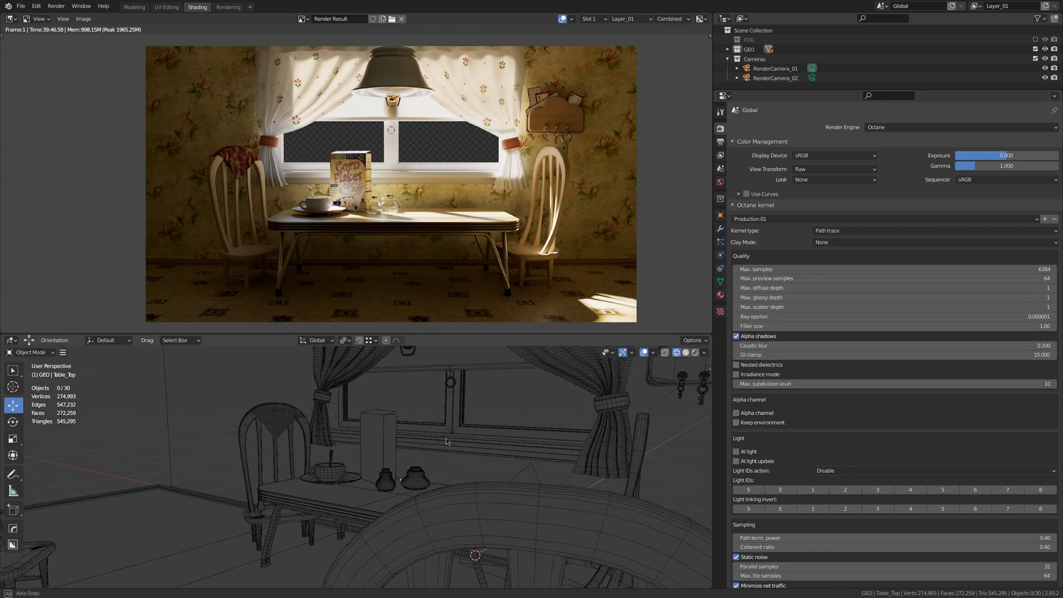
Reapply Production 01 from the Q Quick Favorites menu and mark the restored values.
key(q)
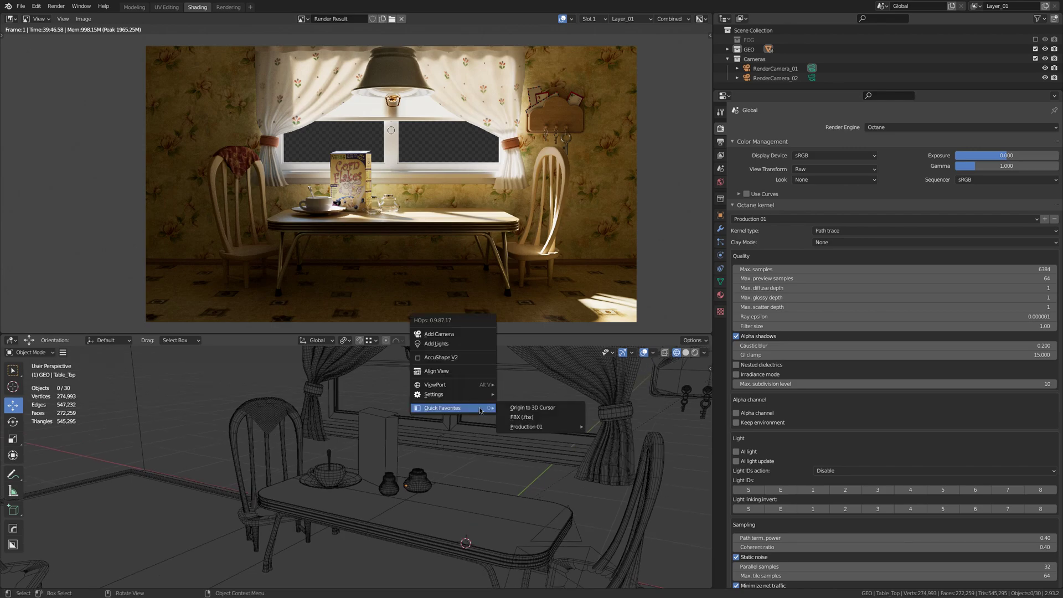
mouse_move(538, 426)
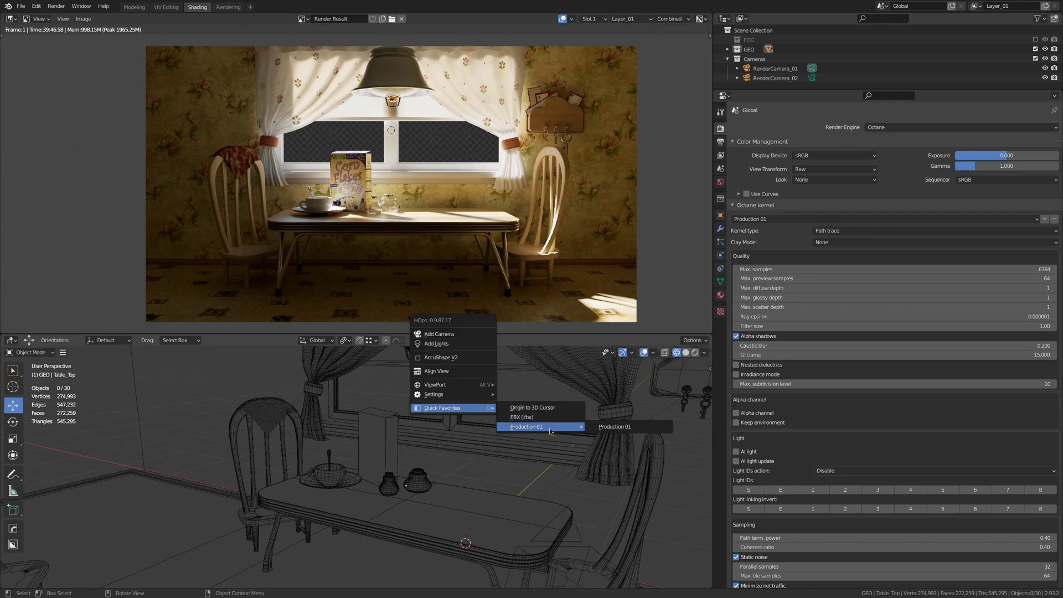
click(615, 427)
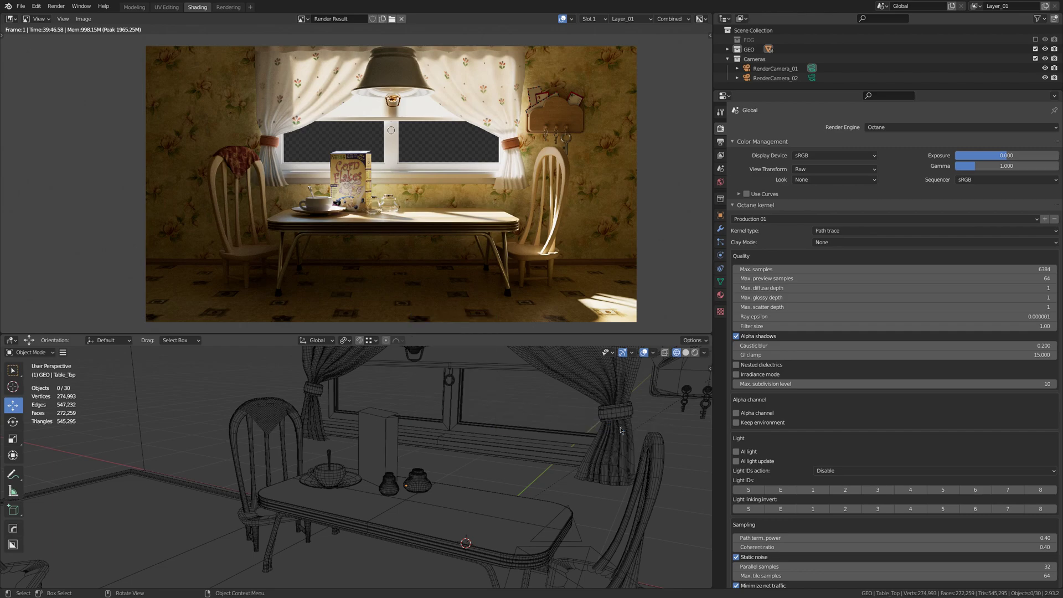
key(ctrl)
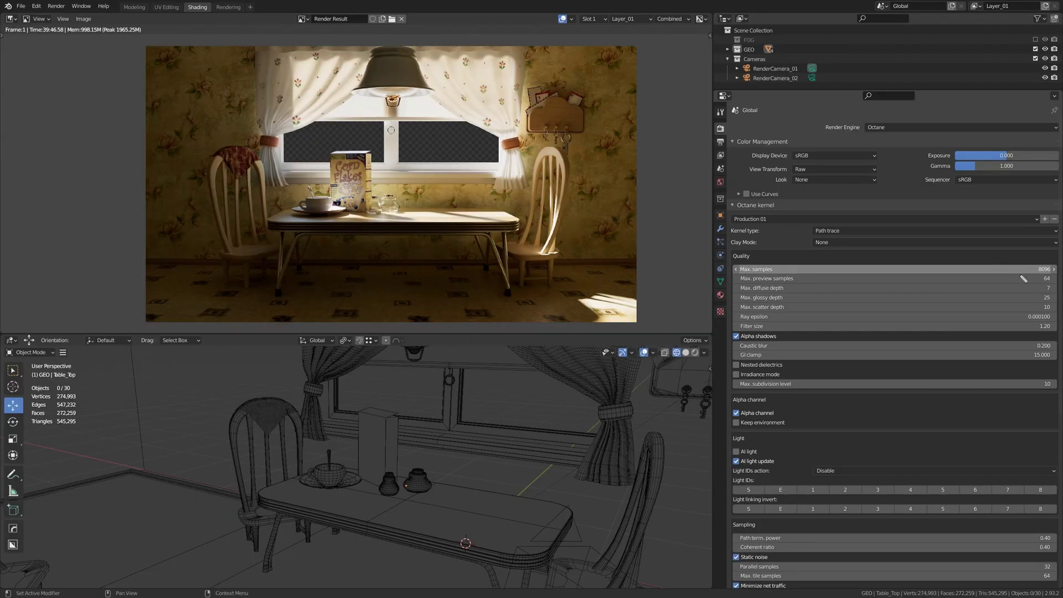
mouse_move(1040, 275)
mouse_down()
mouse_move(1010, 319)
mouse_move(1014, 343)
mouse_up()
key(Escape)
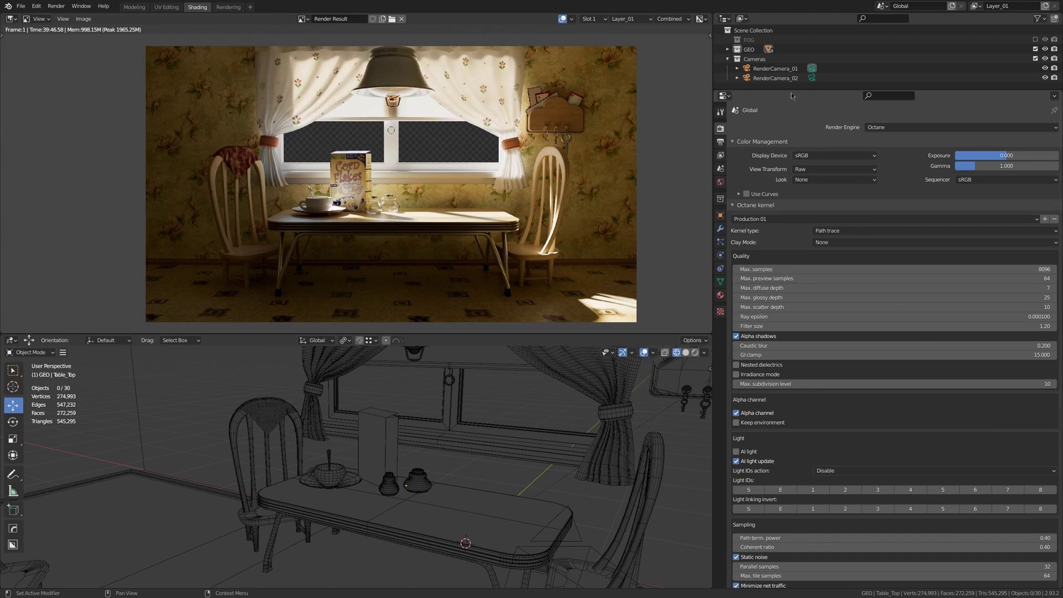
Select RenderCamera_01, show its camera data settings and highlight Distortion 0.40.
click(775, 68)
click(721, 256)
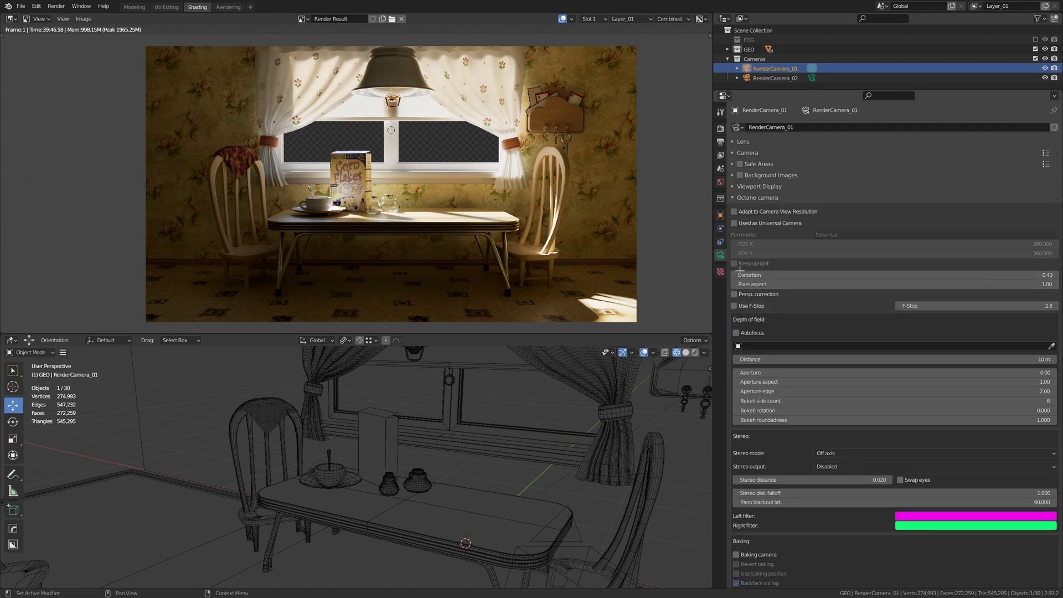
drag(728, 270, 1059, 280)
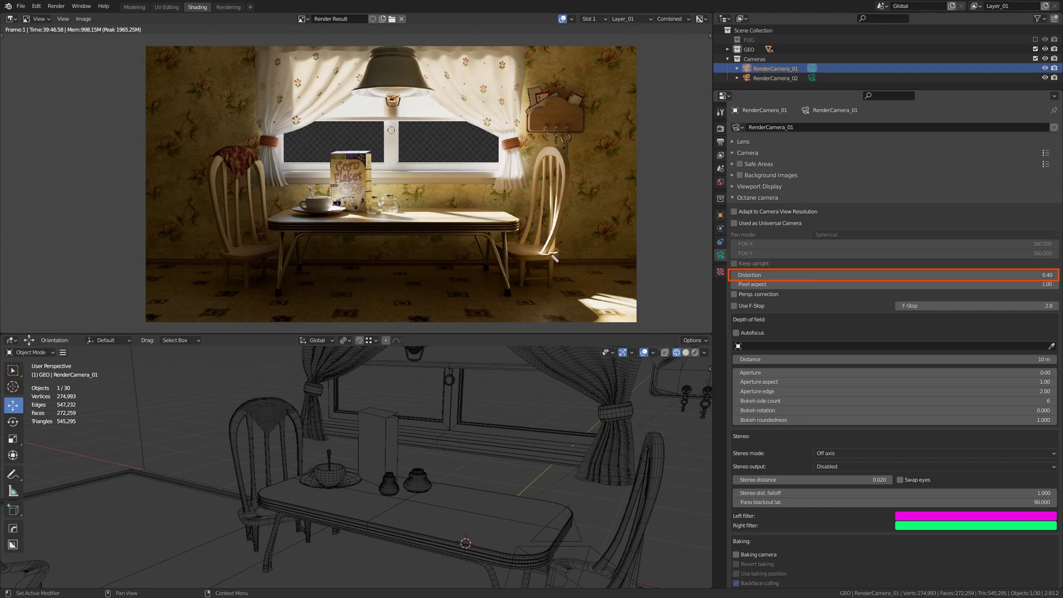
mouse_move(270, 224)
mouse_down()
mouse_move(421, 231)
mouse_move(520, 221)
mouse_up()
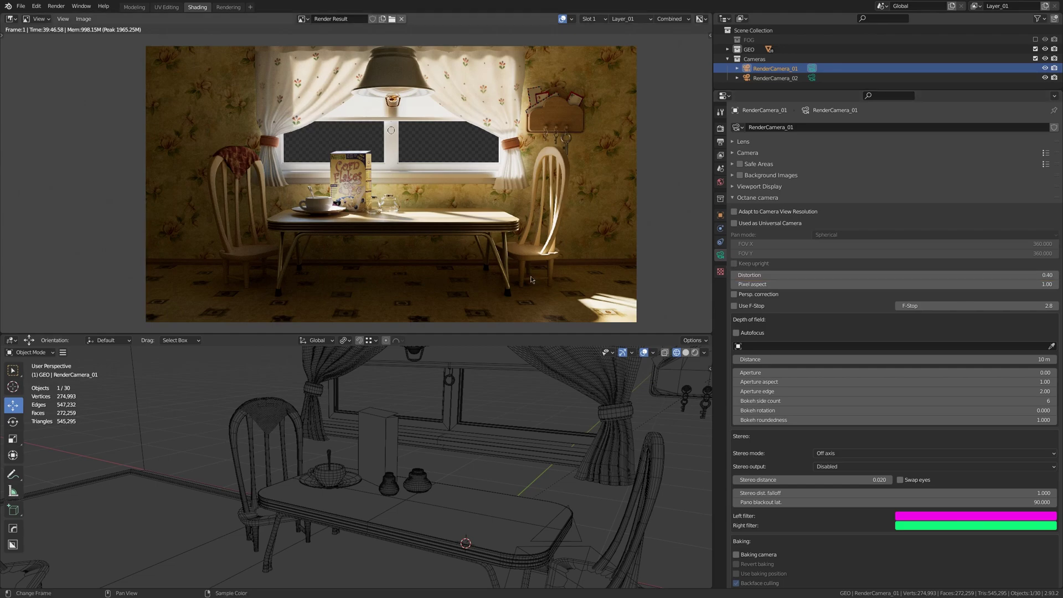
Scroll to the Octane Camera Imager and box the white balance and tonemapping values.
scroll(1061, 321, down, 3)
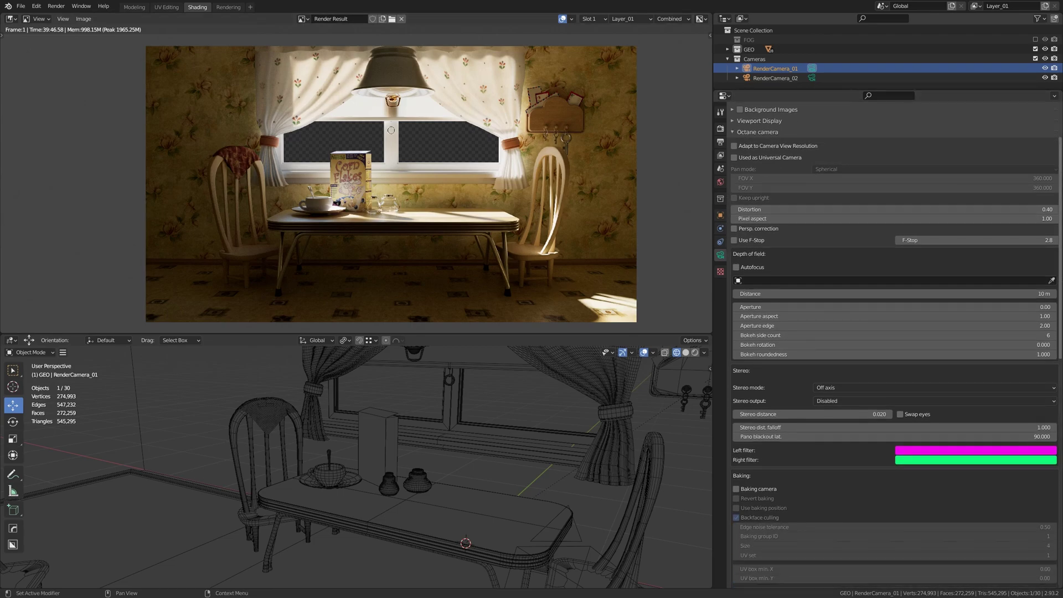
scroll(1061, 321, down, 5)
scroll(1061, 321, down, 3)
scroll(1062, 321, down, 3)
scroll(895, 344, down, 3)
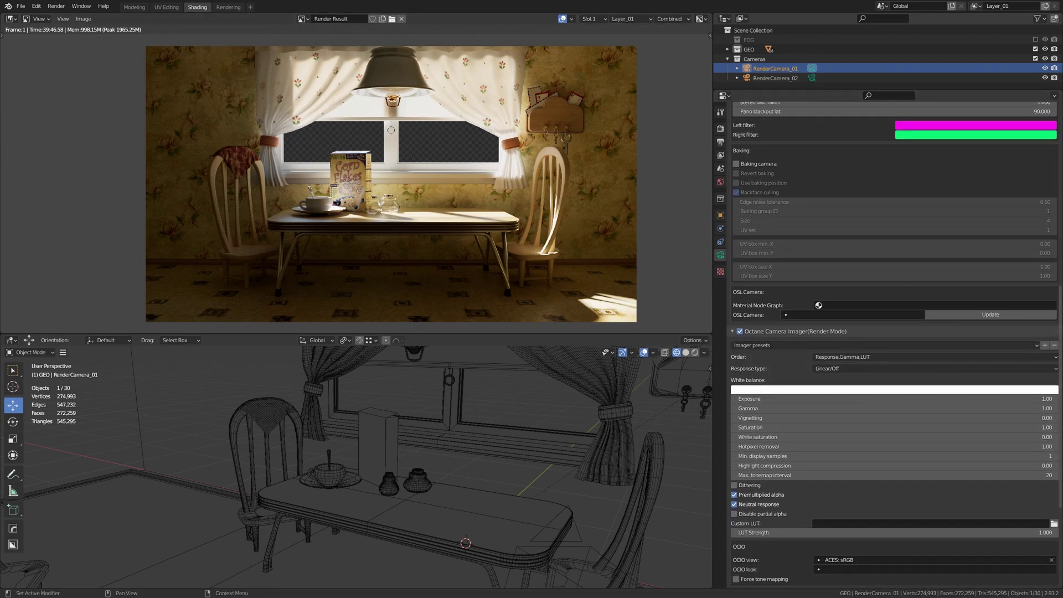
scroll(896, 343, down, 2)
scroll(895, 343, down, 2)
scroll(895, 343, down, 1)
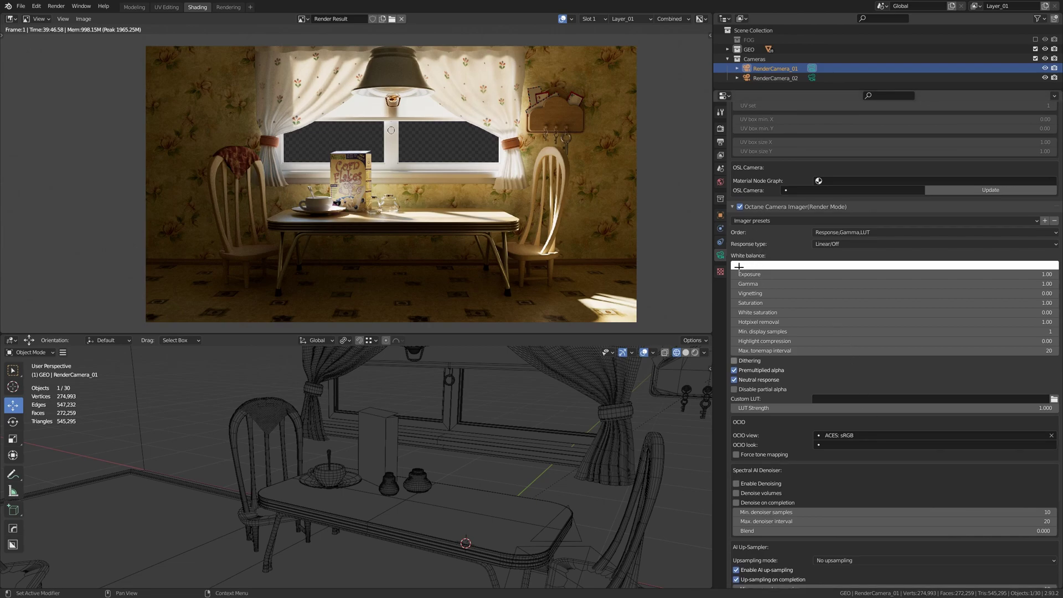
drag(730, 251, 1061, 359)
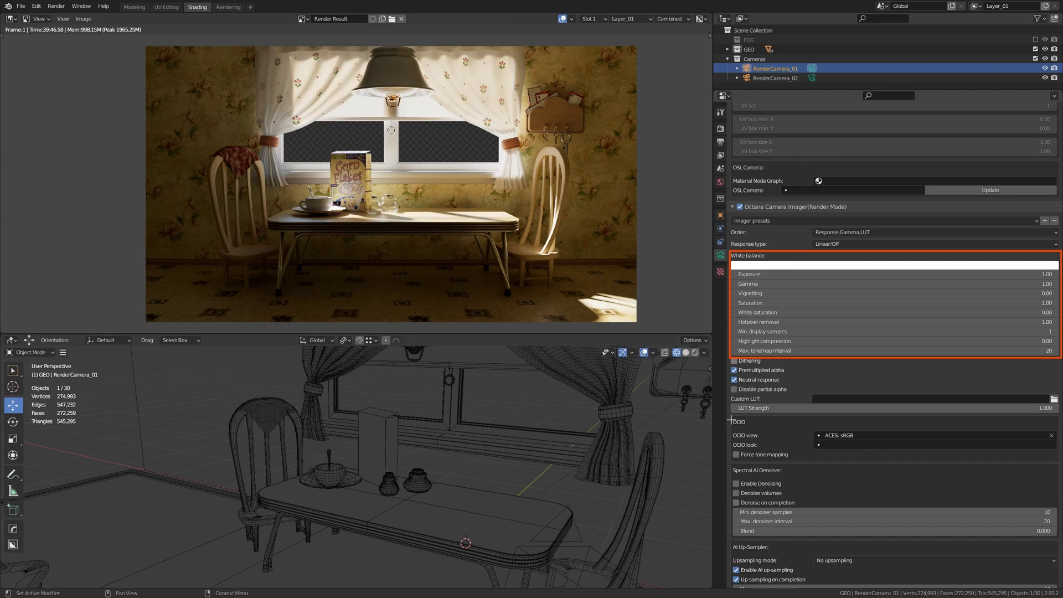
Highlight the OCIO view ACES: sRGB, clear the marks, and underline the render time.
drag(731, 418, 748, 425)
mouse_move(729, 430)
mouse_down()
mouse_move(857, 441)
mouse_move(897, 419)
mouse_up()
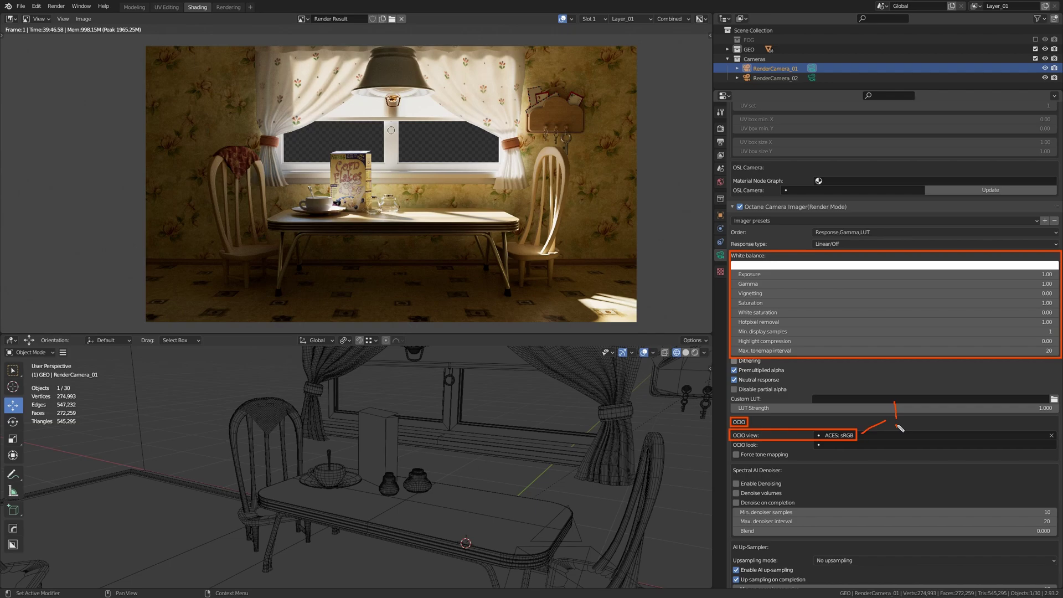
key(e)
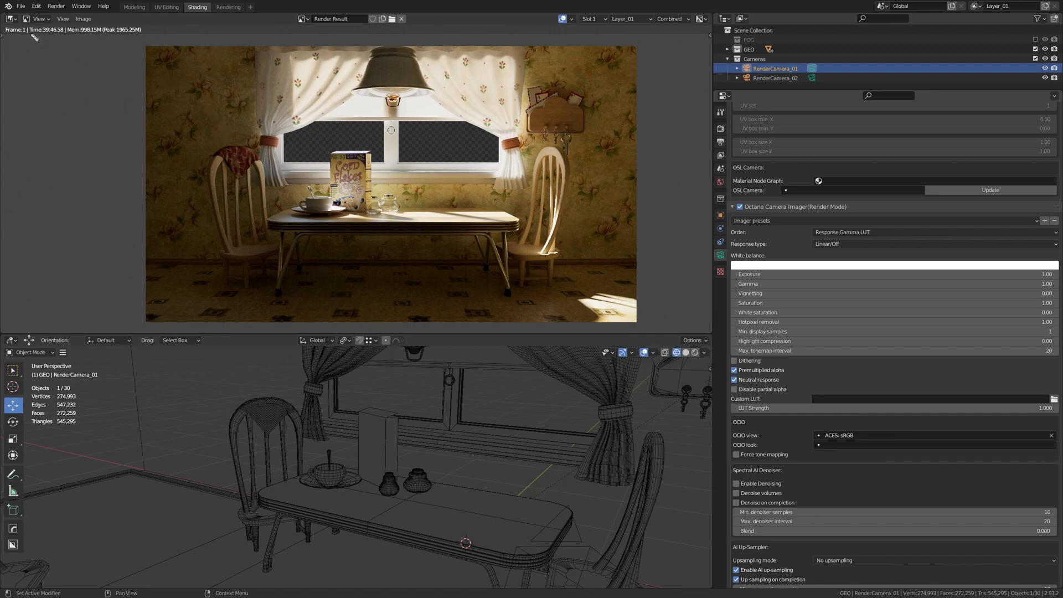
drag(30, 34, 65, 34)
Switch the lower 3D viewport to the Compositor and drag its border up to enlarge it.
click(11, 340)
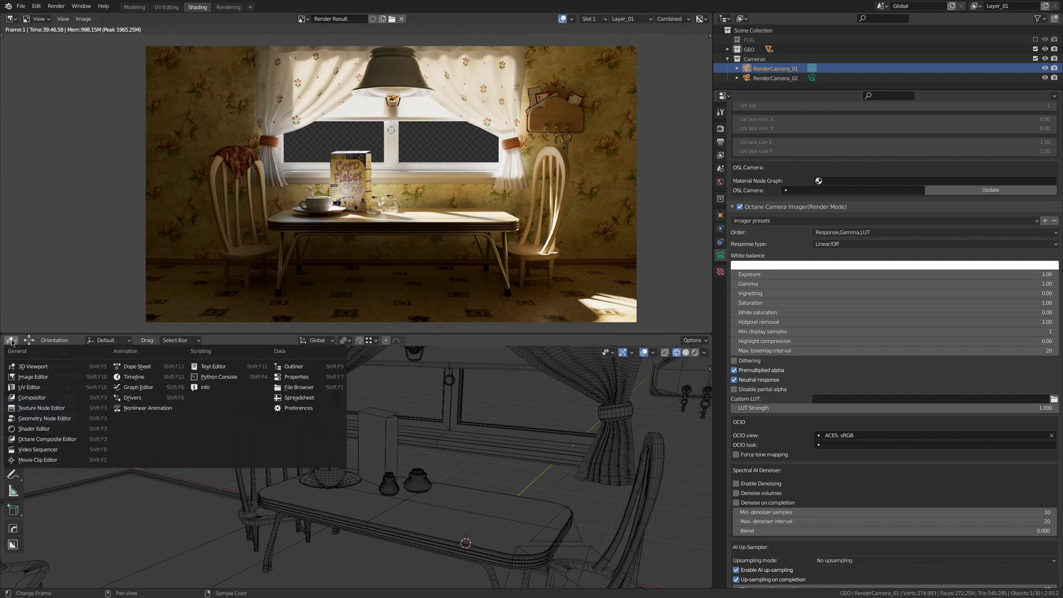
click(32, 397)
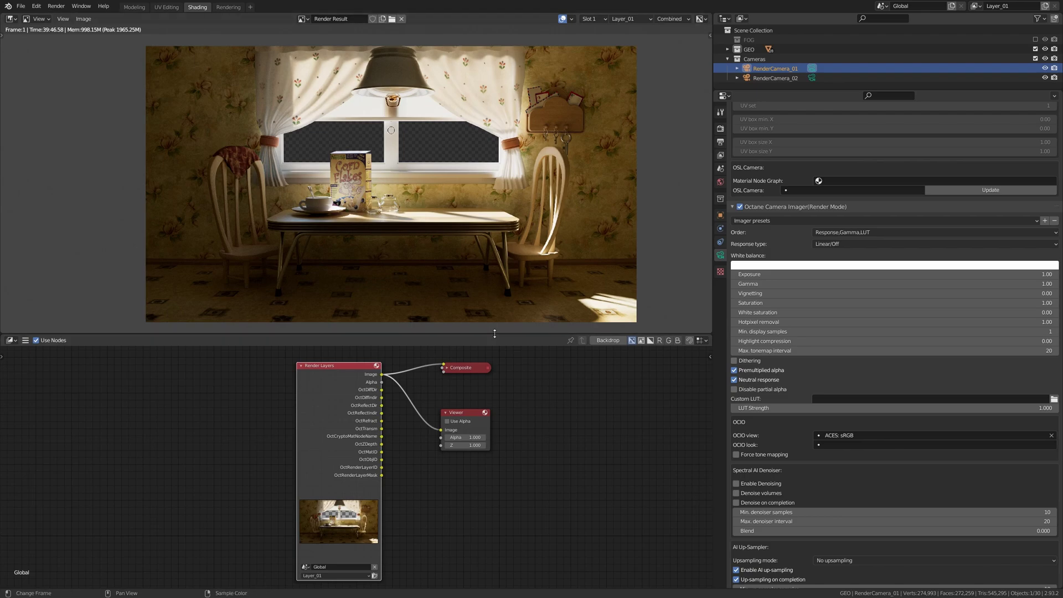
drag(470, 335, 432, 286)
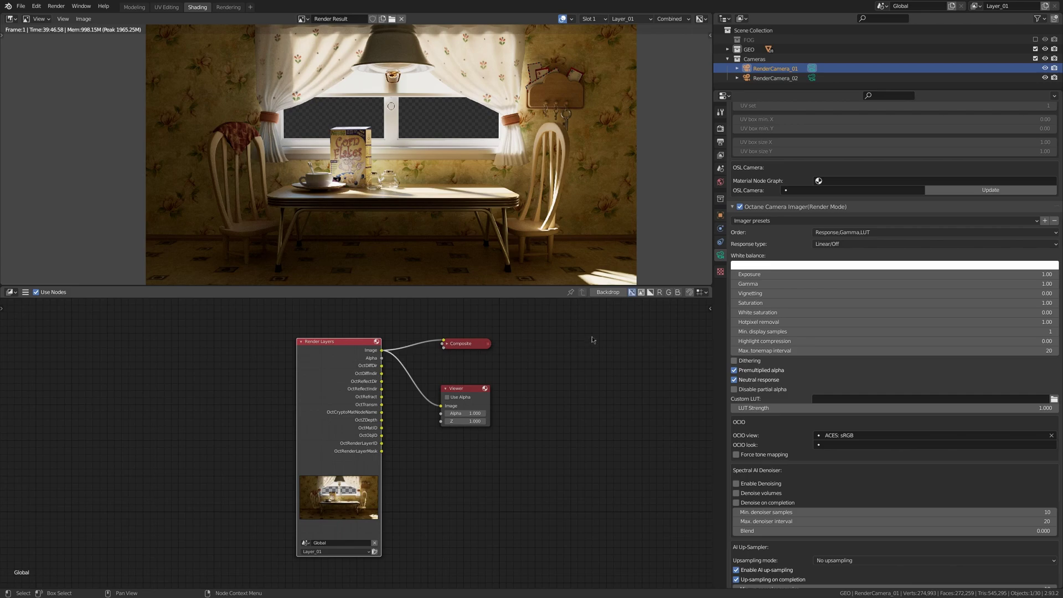
Show View Layer passes and circle the enabled Beauty, Cryptomatte, Info passes and Render Layers outputs.
click(720, 156)
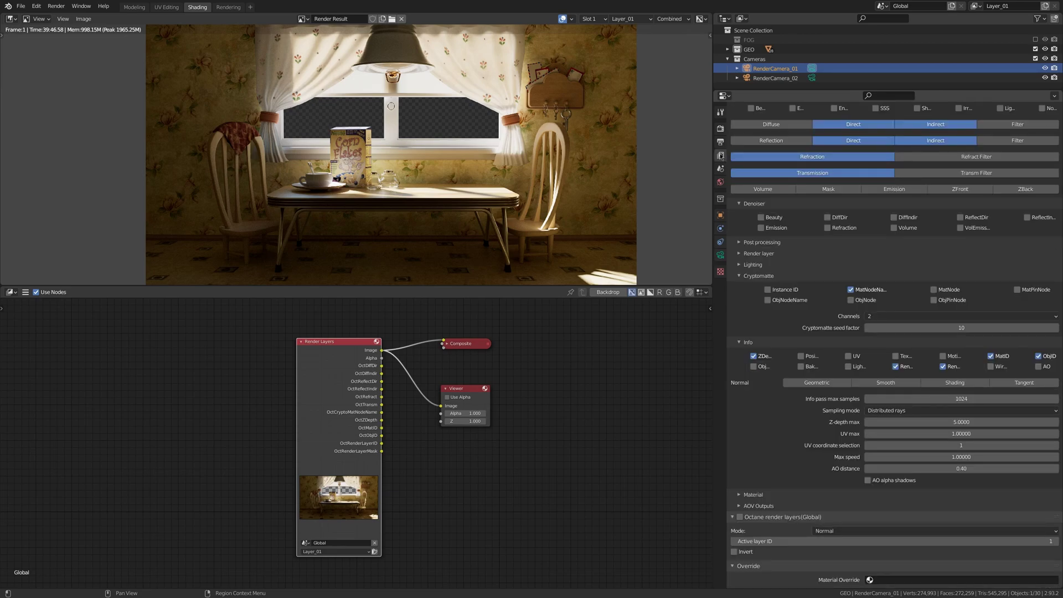
scroll(899, 265, up, 1)
scroll(895, 274, up, 1)
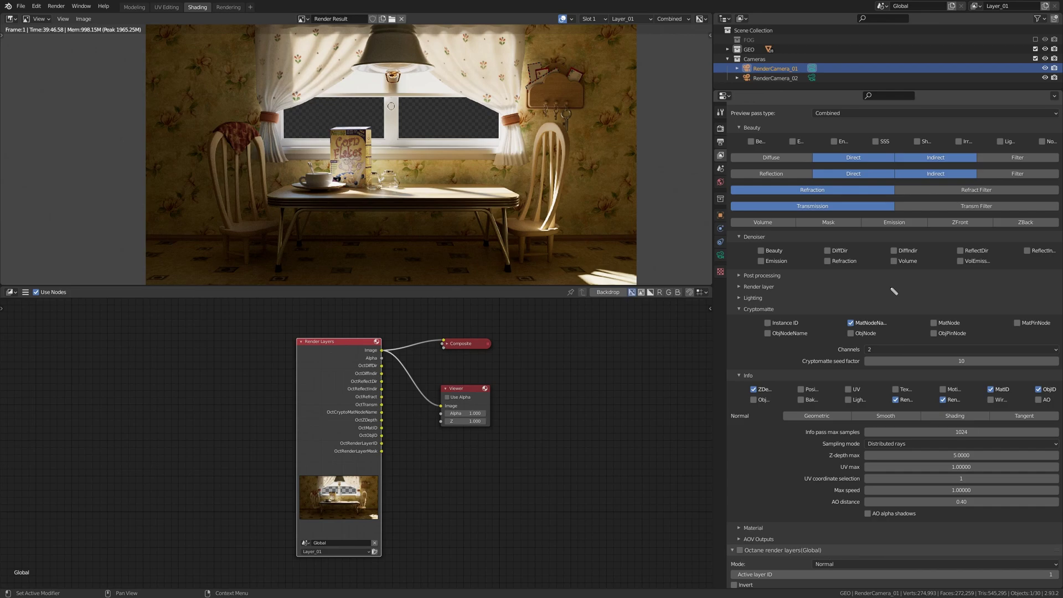
mouse_move(814, 137)
mouse_down()
mouse_move(736, 223)
mouse_move(908, 217)
mouse_move(994, 185)
mouse_move(877, 134)
mouse_move(821, 142)
mouse_up()
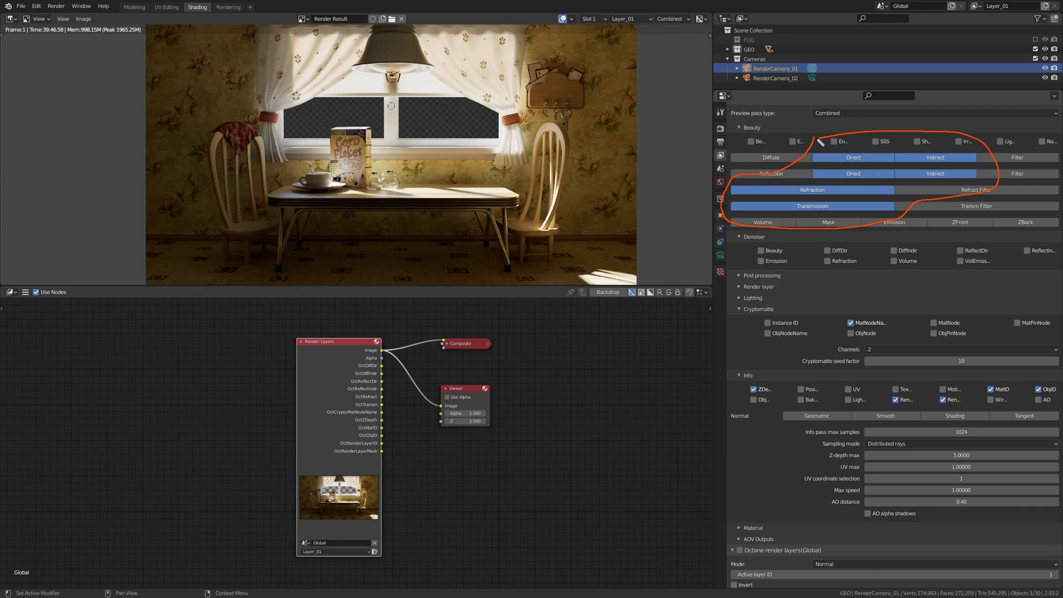
mouse_move(893, 318)
mouse_down()
mouse_move(894, 335)
mouse_move(898, 320)
mouse_up()
mouse_move(861, 374)
mouse_down()
mouse_move(918, 422)
mouse_move(1039, 414)
mouse_move(1052, 370)
mouse_move(886, 365)
mouse_move(861, 375)
mouse_up()
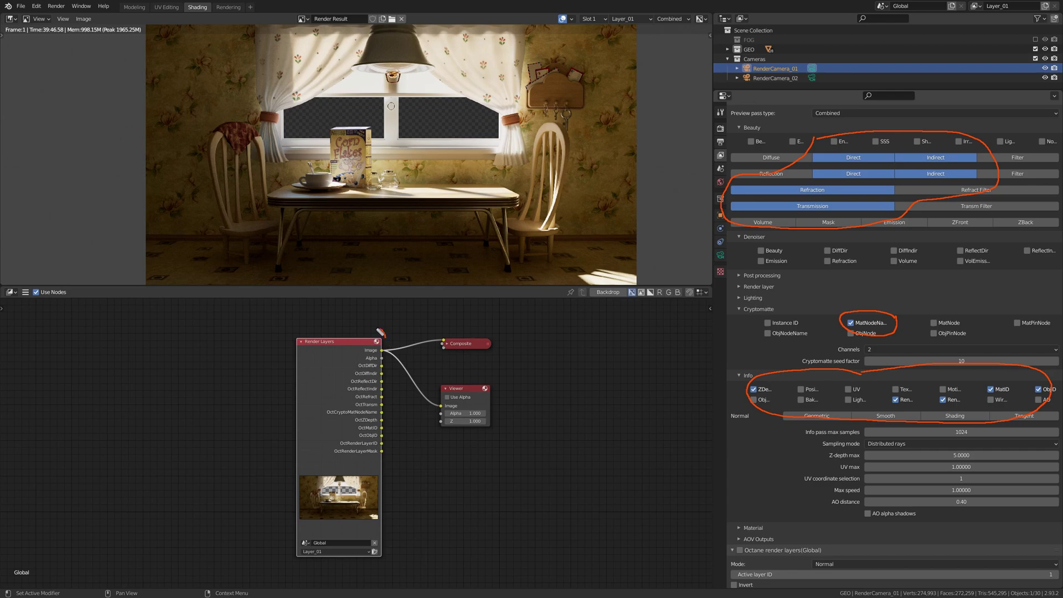
mouse_move(381, 332)
mouse_down()
mouse_move(339, 381)
mouse_move(330, 437)
mouse_move(389, 462)
mouse_move(393, 362)
mouse_up()
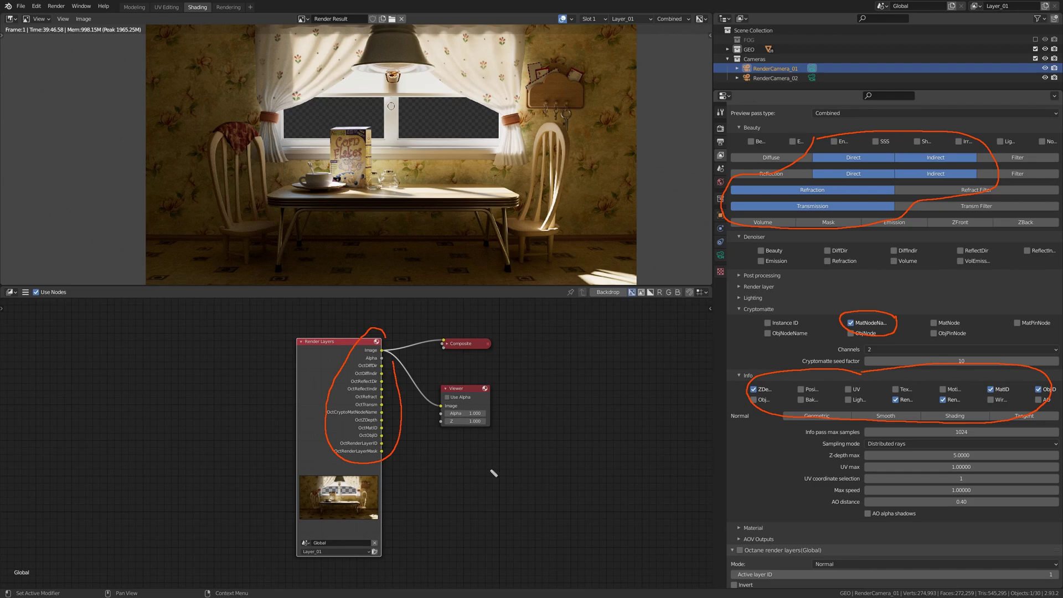
key(Escape)
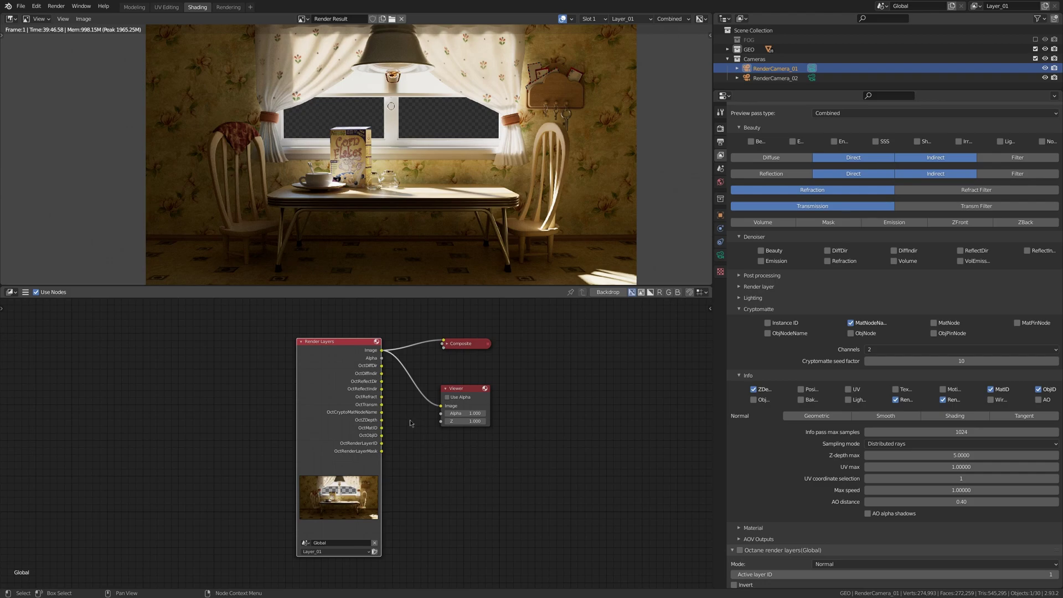
Preview the OctDiffIndir and OctReflectDir passes in the Viewer node.
ctrl+shift+click(354, 345)
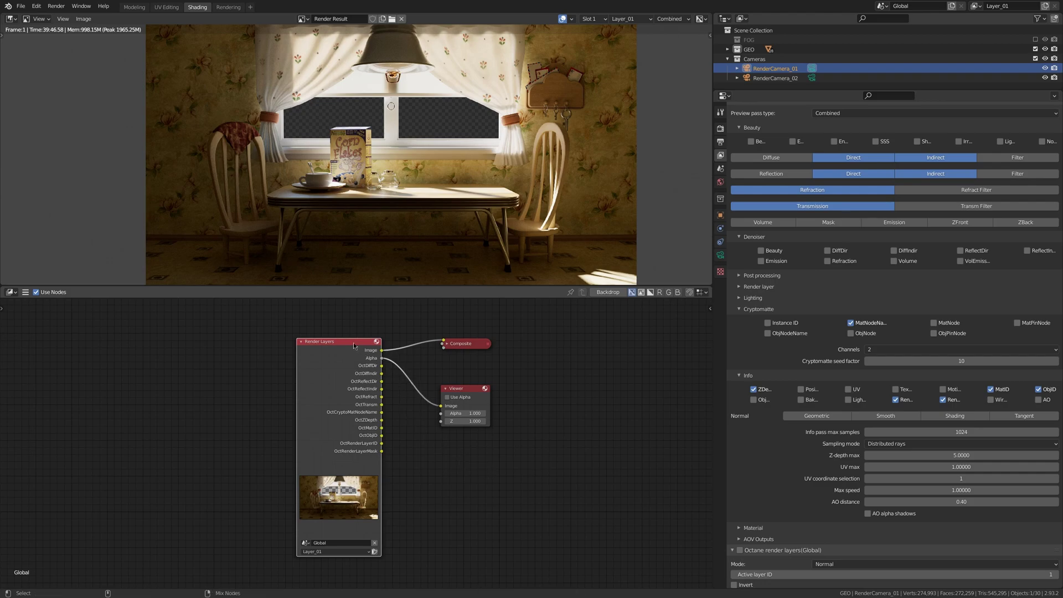
ctrl+shift+click(354, 346)
ctrl+shift+click(354, 342)
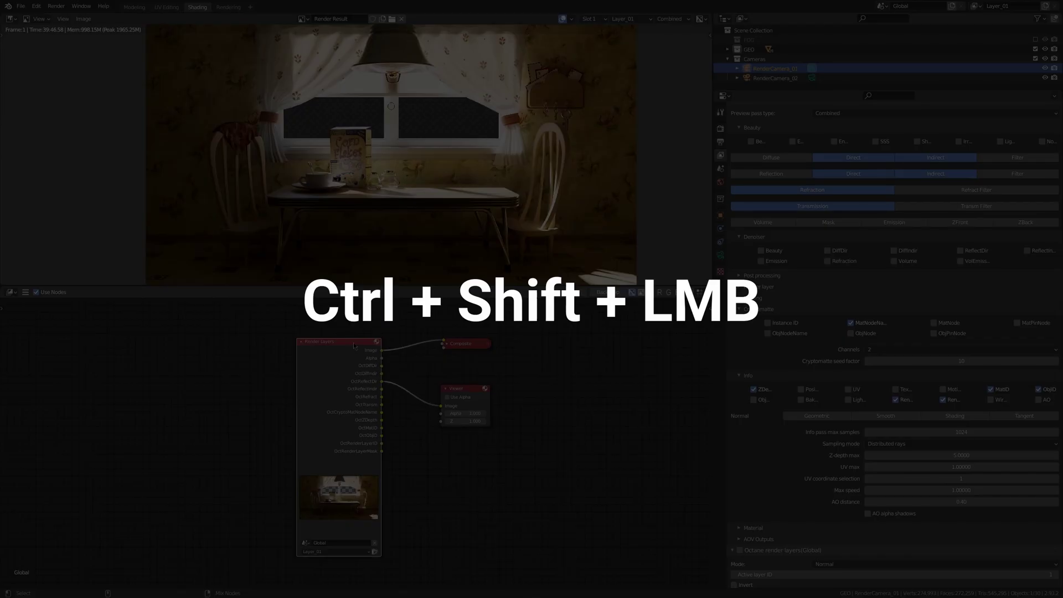
drag(382, 350, 441, 406)
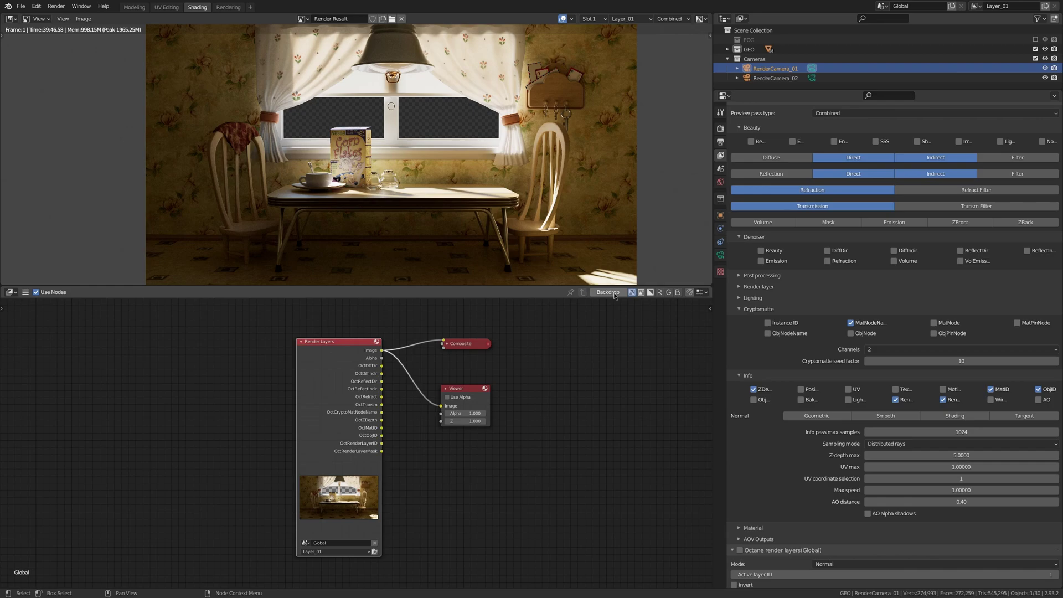
Enable the render backdrop at about 0.46 zoom, shifted right, and move Render Layers far left.
click(614, 296)
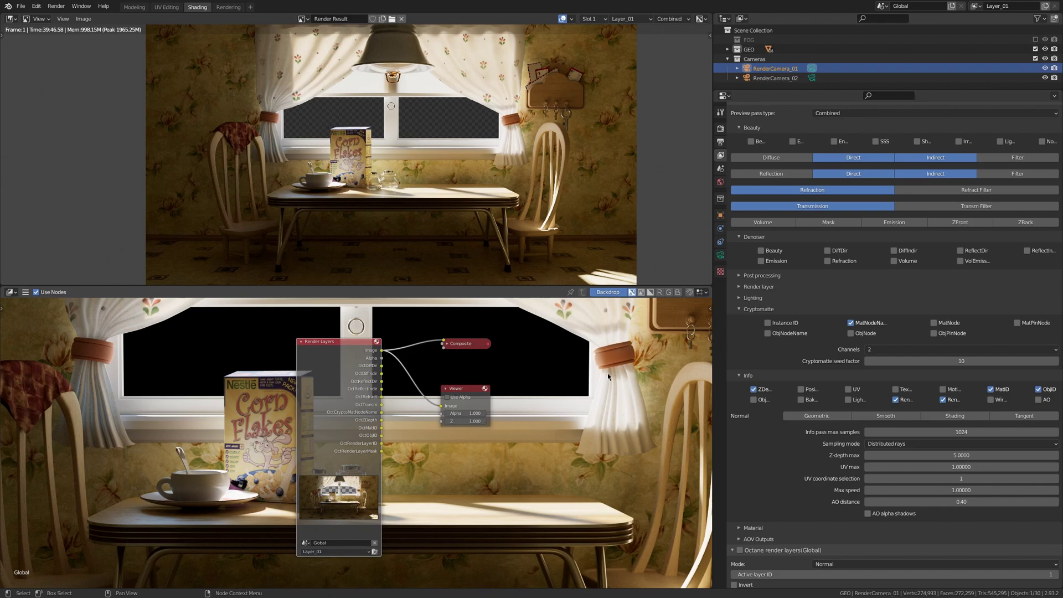
key(n)
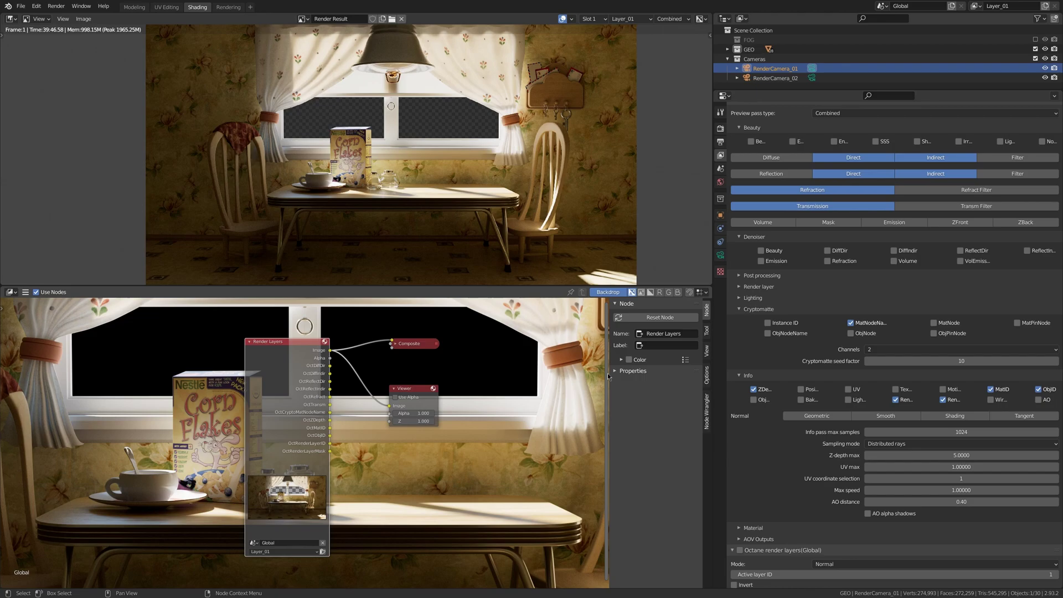
click(711, 332)
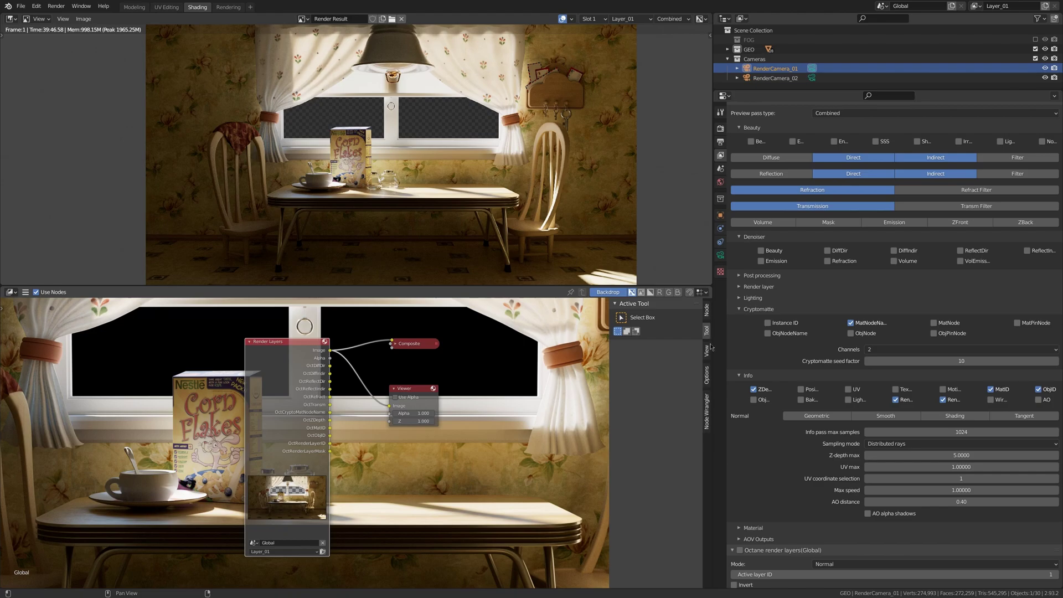
click(709, 354)
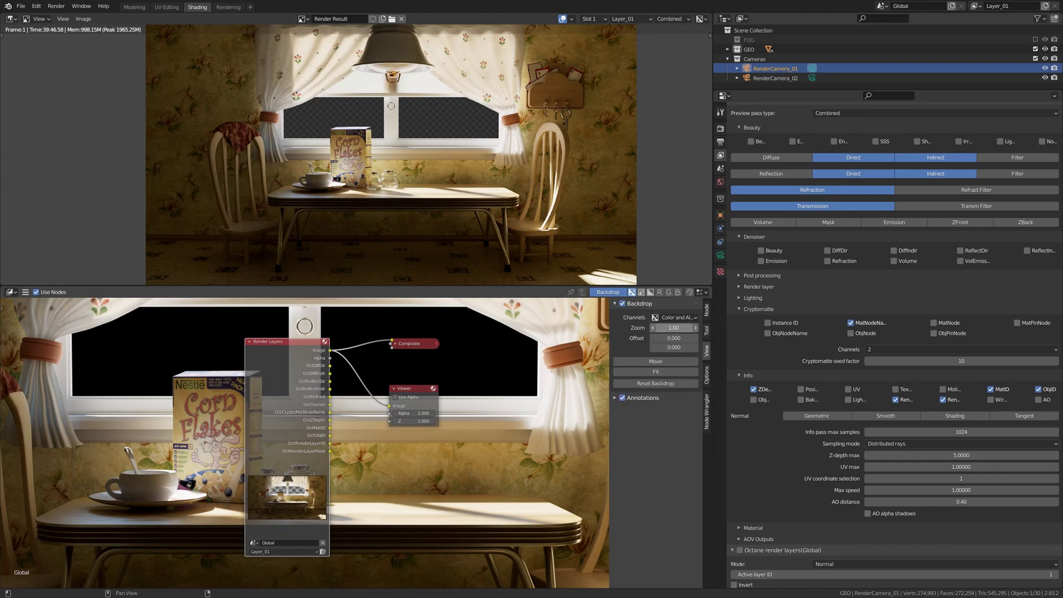
drag(673, 327, 656, 327)
key(v)
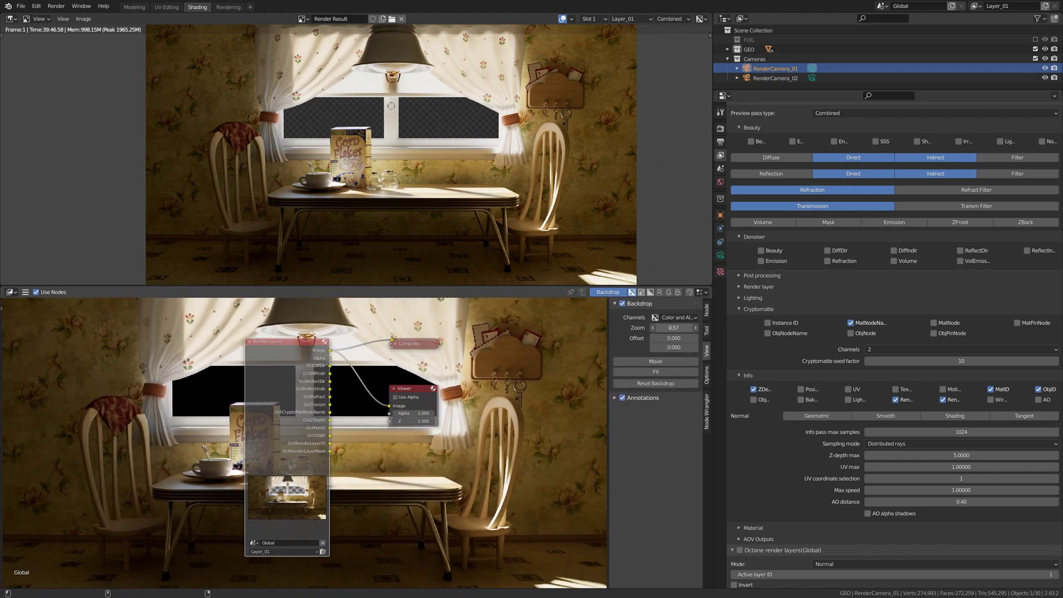
key(v)
drag(673, 328, 675, 328)
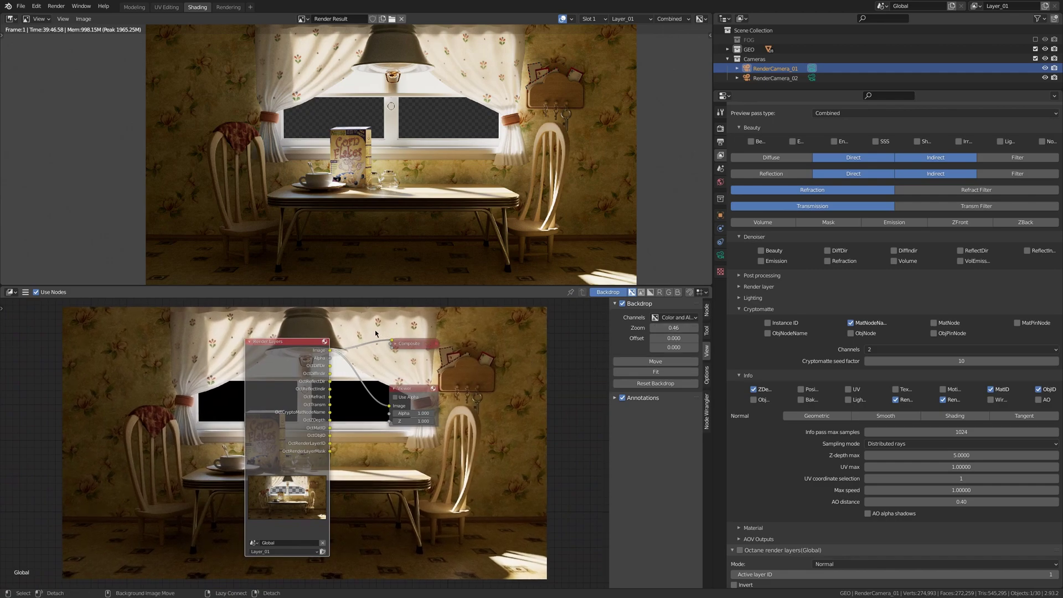
alt+middle_drag(375, 333, 526, 327)
key(n)
drag(348, 346, 74, 334)
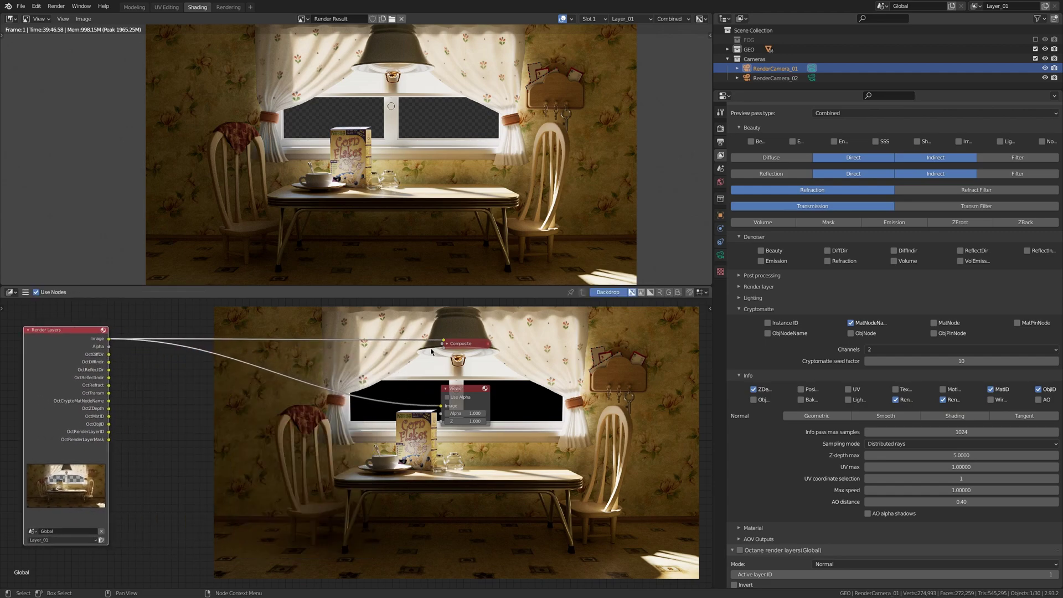
Move the Viewer and Composite nodes beside the Render Layers node.
shift+click(470, 390)
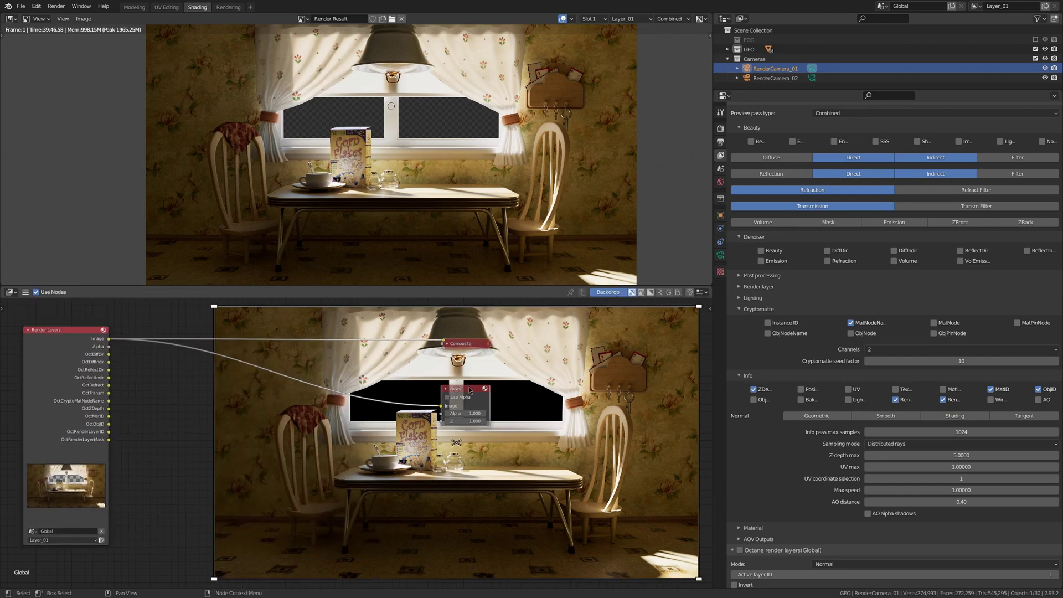
drag(470, 390, 164, 380)
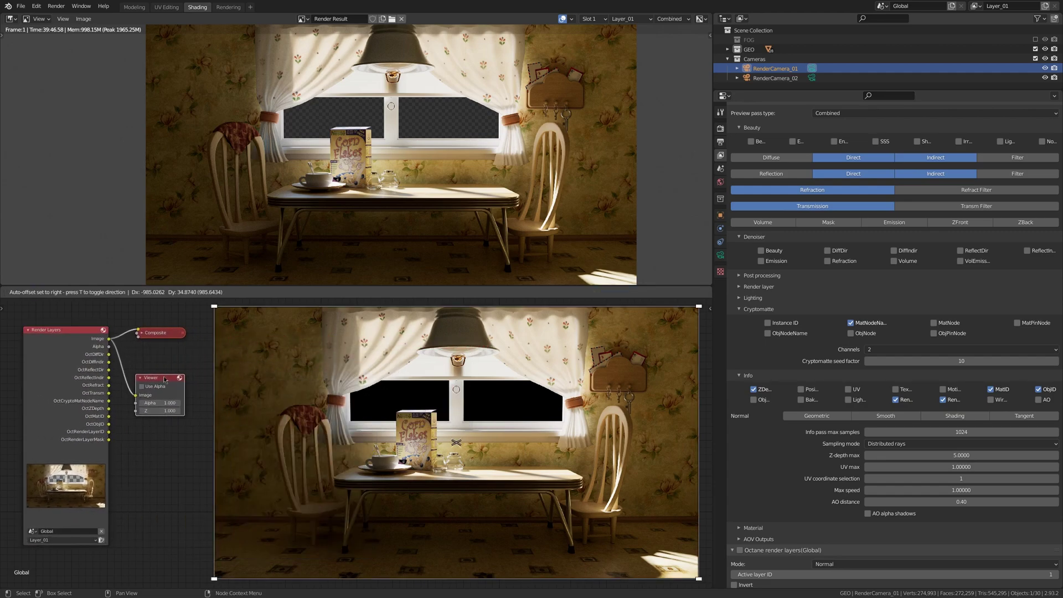
drag(66, 333, 61, 331)
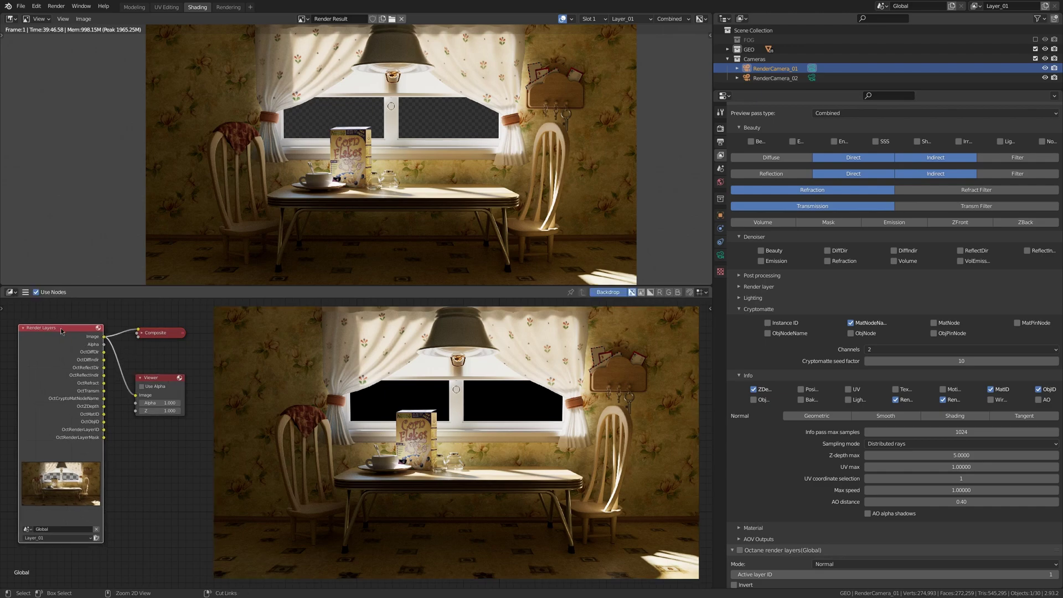
Cycle the backdrop through Octane passes, from OctDiffIndir to OctRenderLayerMask, then show Render properties.
ctrl+shift+click(61, 331)
ctrl+shift+click(60, 331)
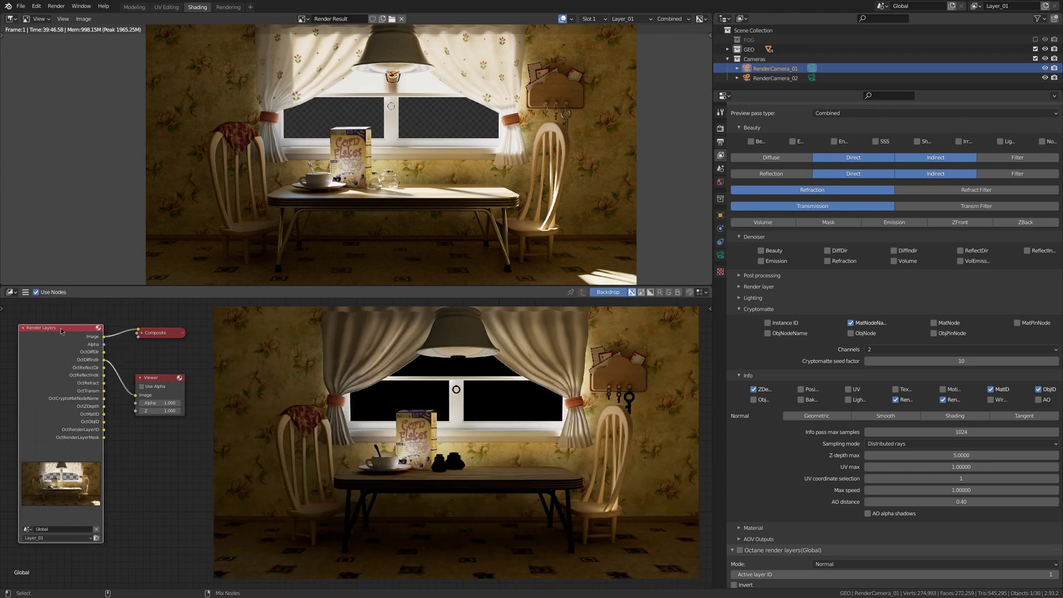
ctrl+shift+click(61, 331)
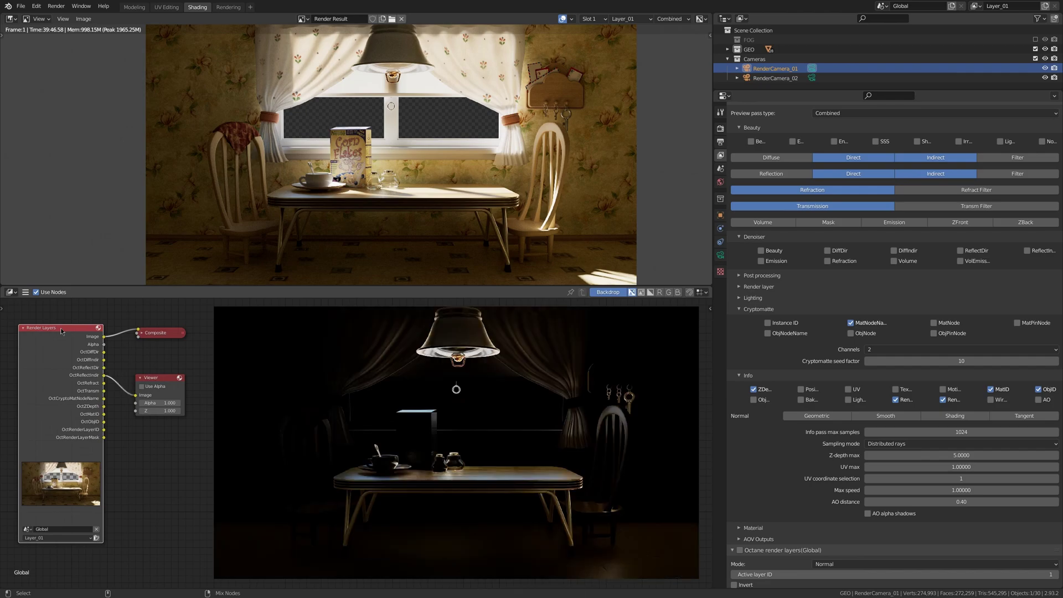
ctrl+shift+click(61, 331)
ctrl+shift+click(61, 330)
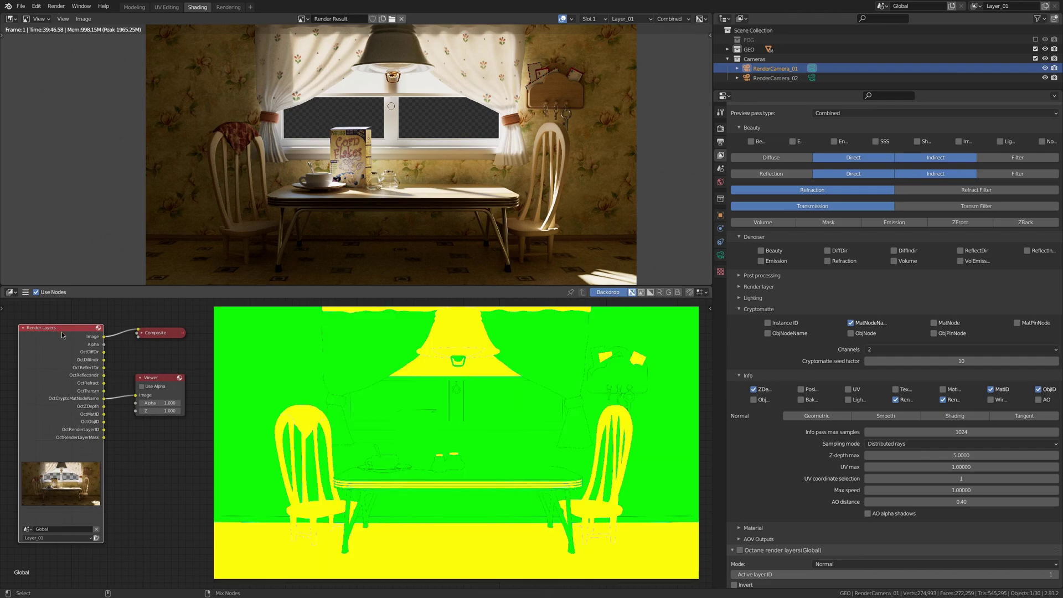
ctrl+shift+click(61, 331)
ctrl+shift+click(61, 332)
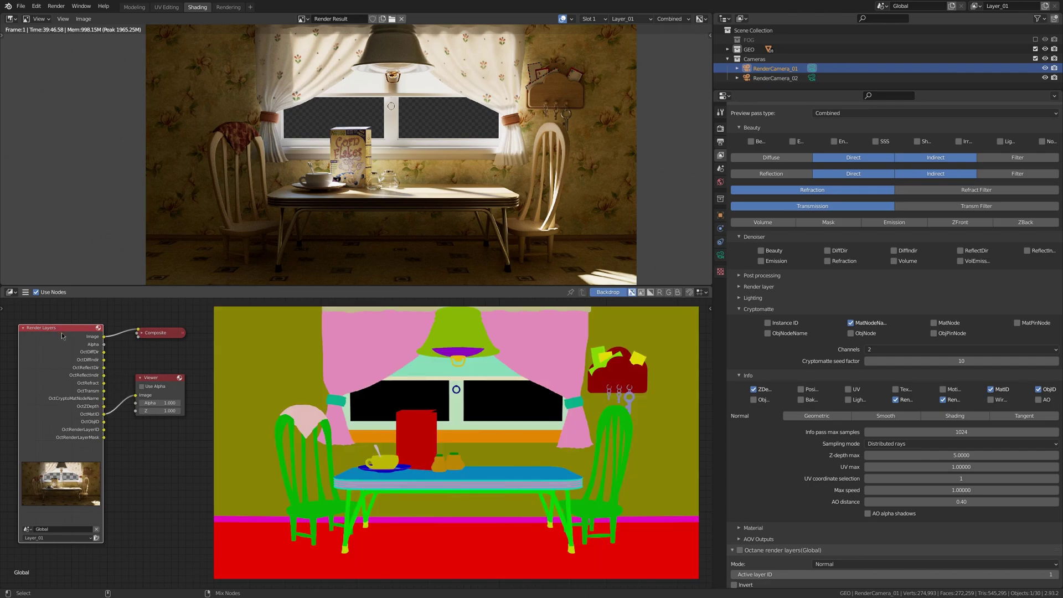
ctrl+shift+click(62, 332)
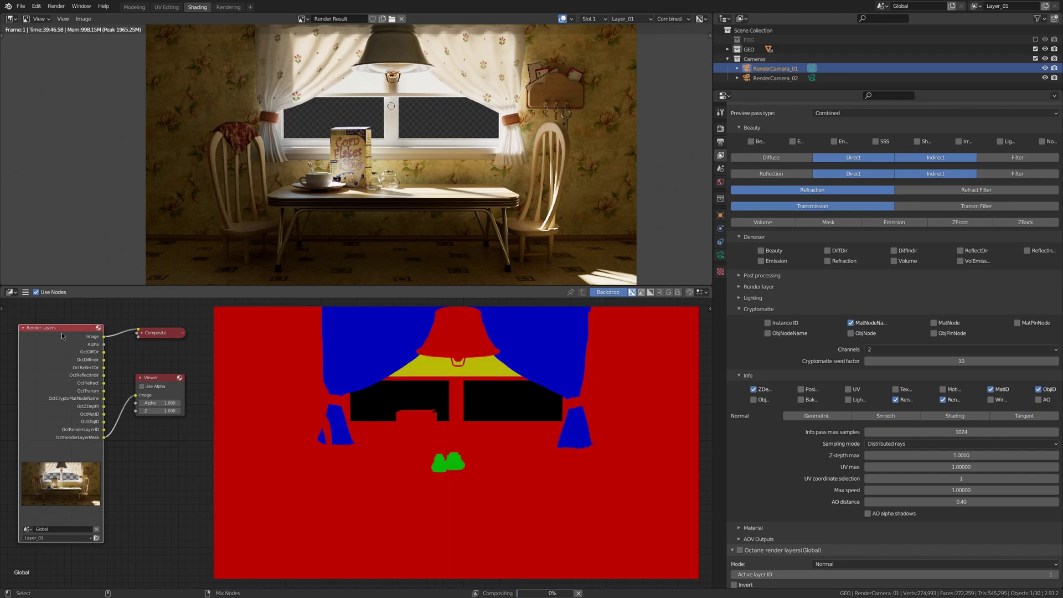
ctrl+shift+click(61, 332)
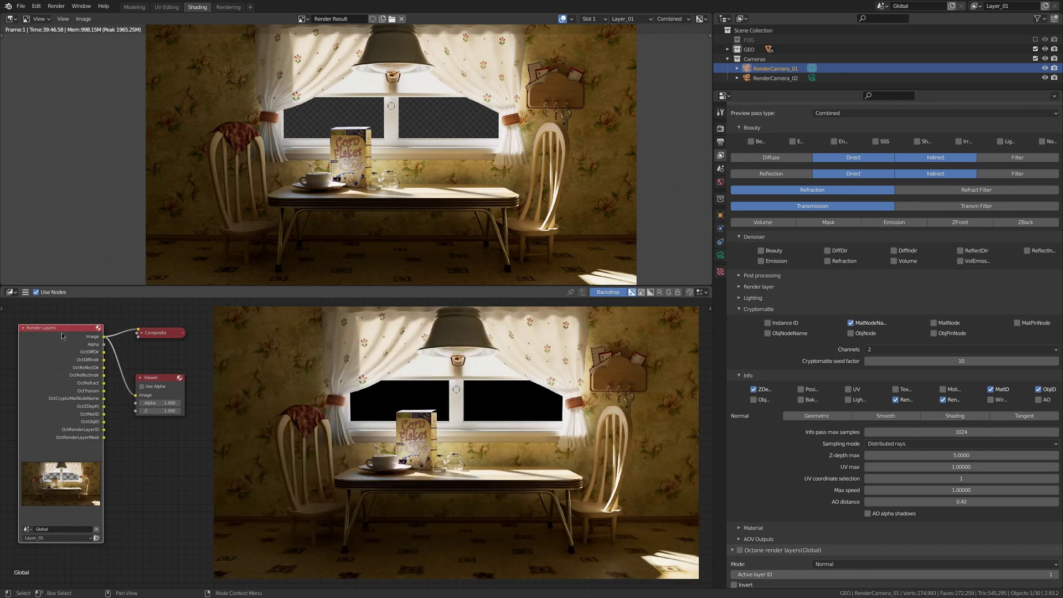
click(721, 129)
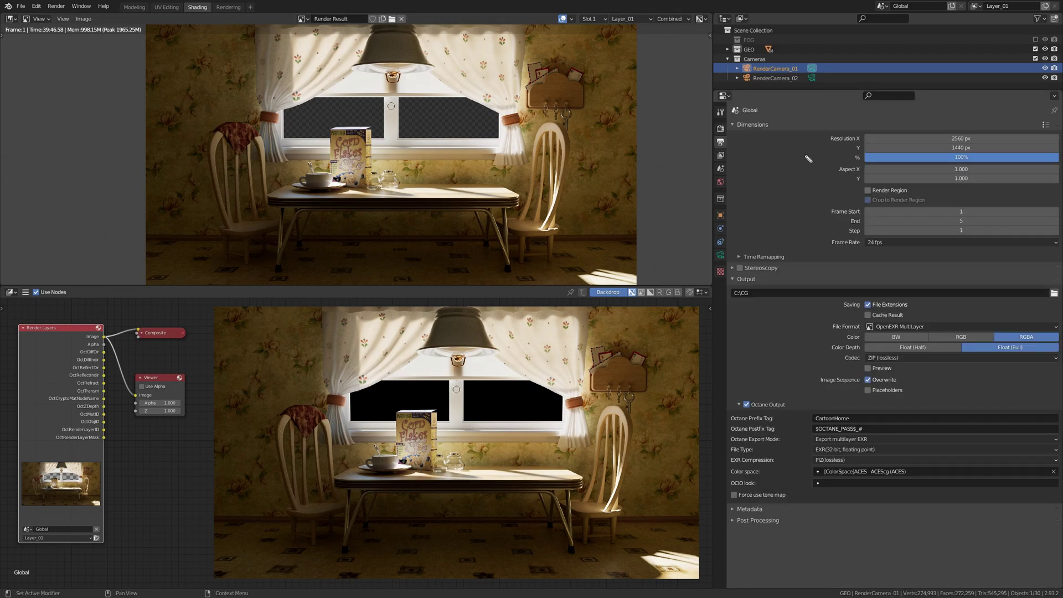
Highlight the 2560×1440 resolution, 32-bit float EXR type and ACES - ACEScg colour space.
drag(827, 129, 1061, 164)
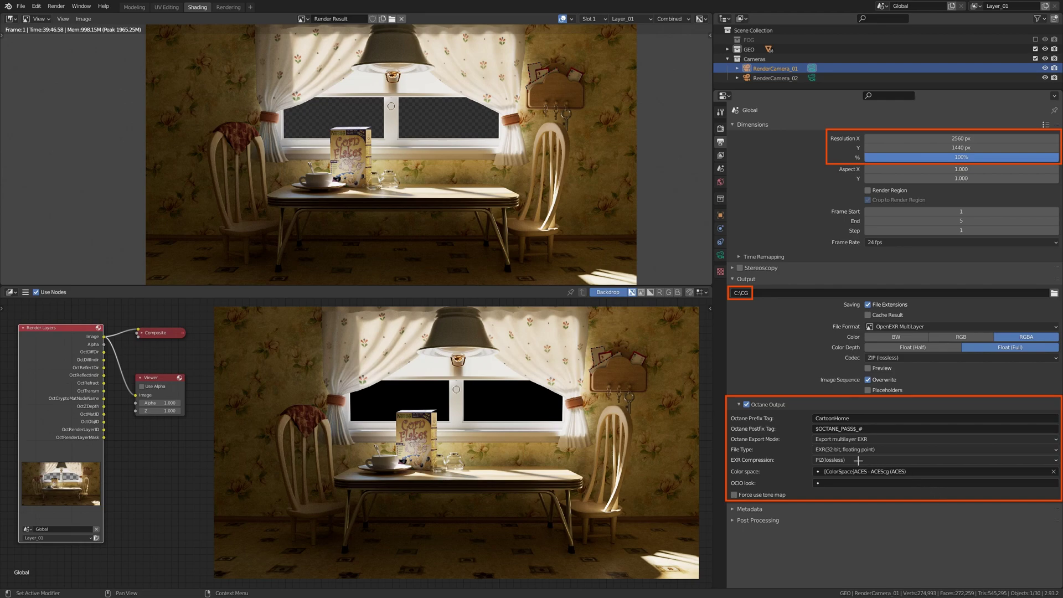
drag(811, 446, 877, 455)
drag(810, 466, 909, 479)
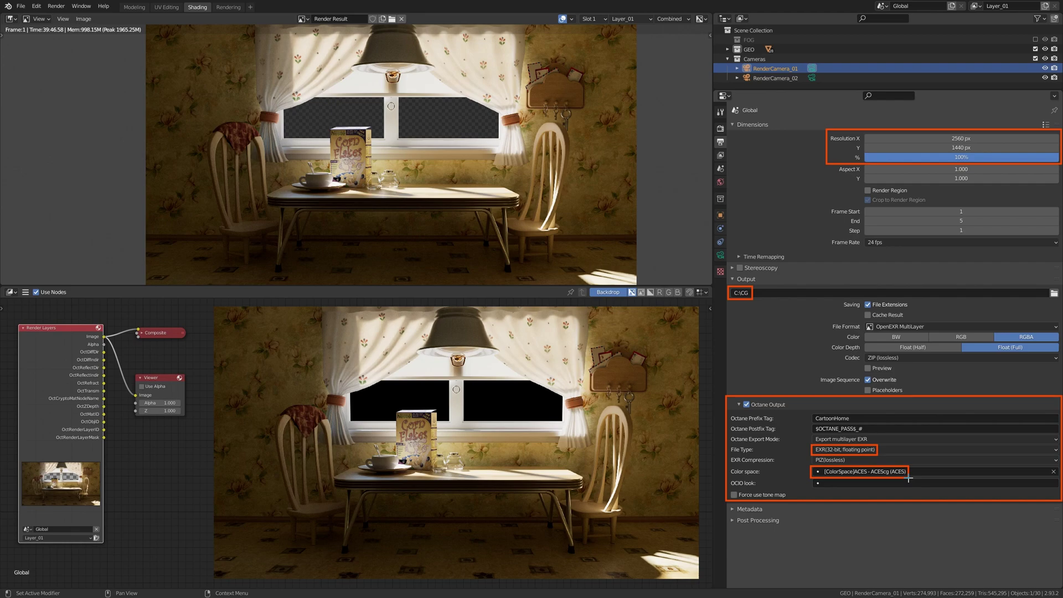
key(Escape)
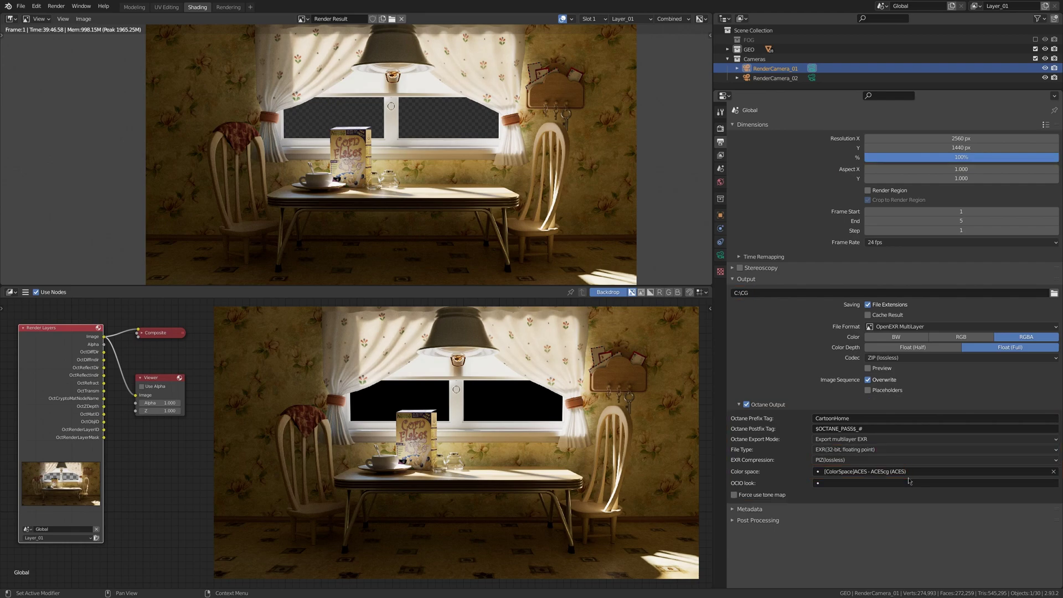